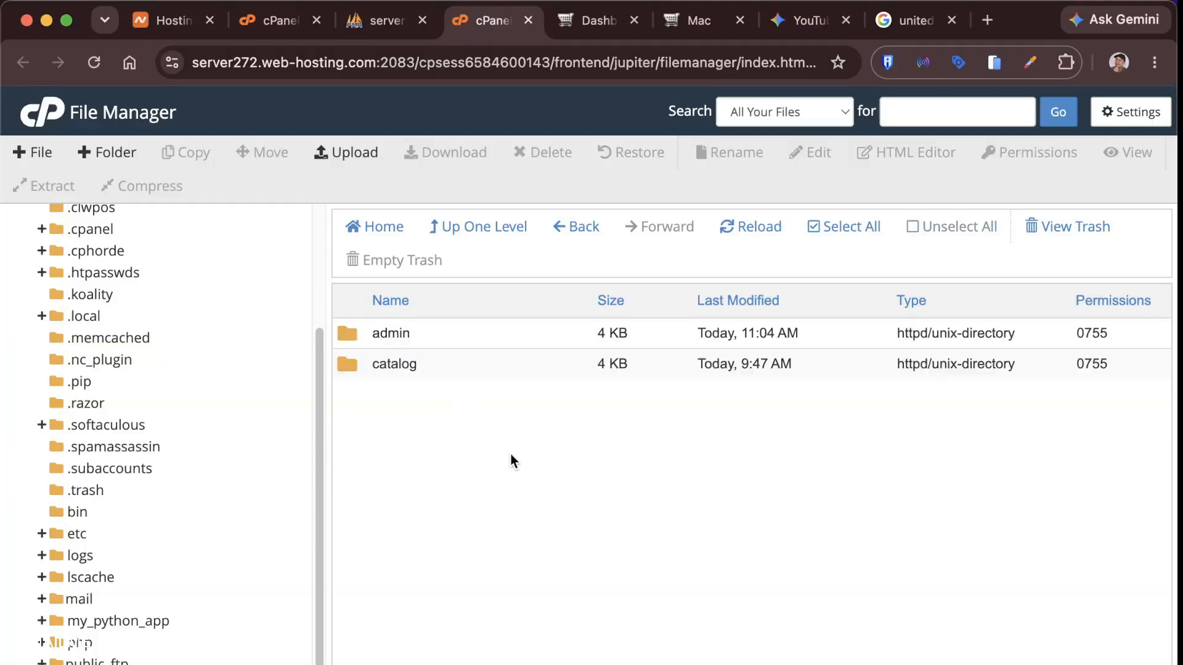
Copy the admin and catalog folders from the extension's upload folder to /public_html/demo/opencart/oc3/
left_click(1, 653)
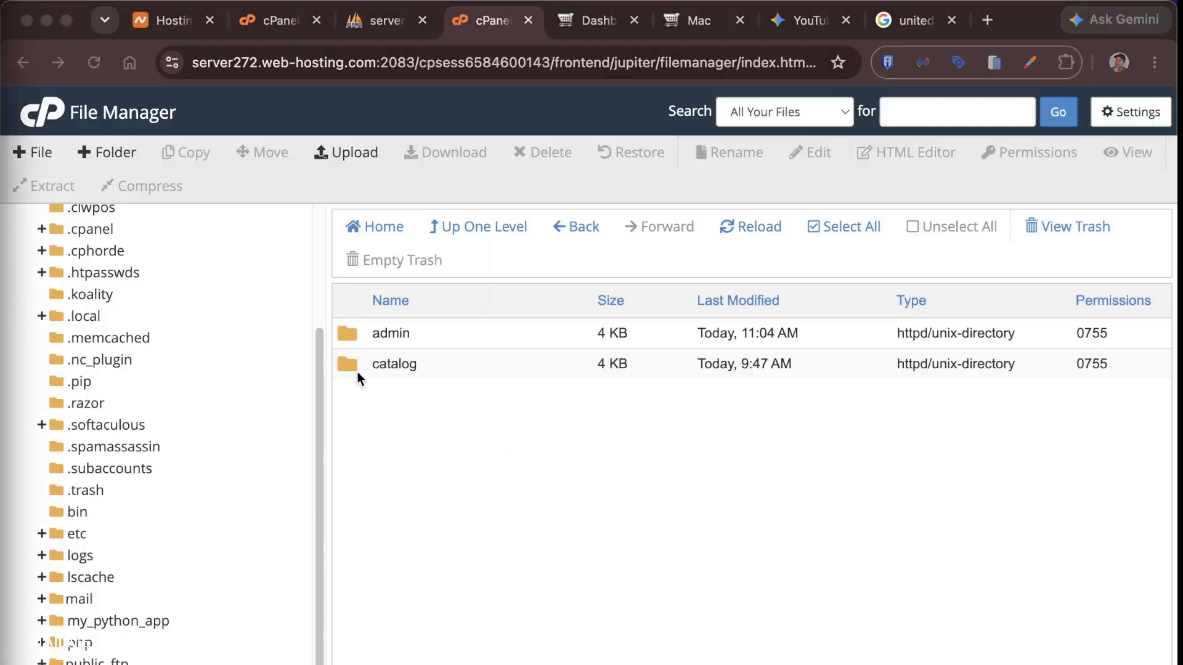
left_click(355, 337)
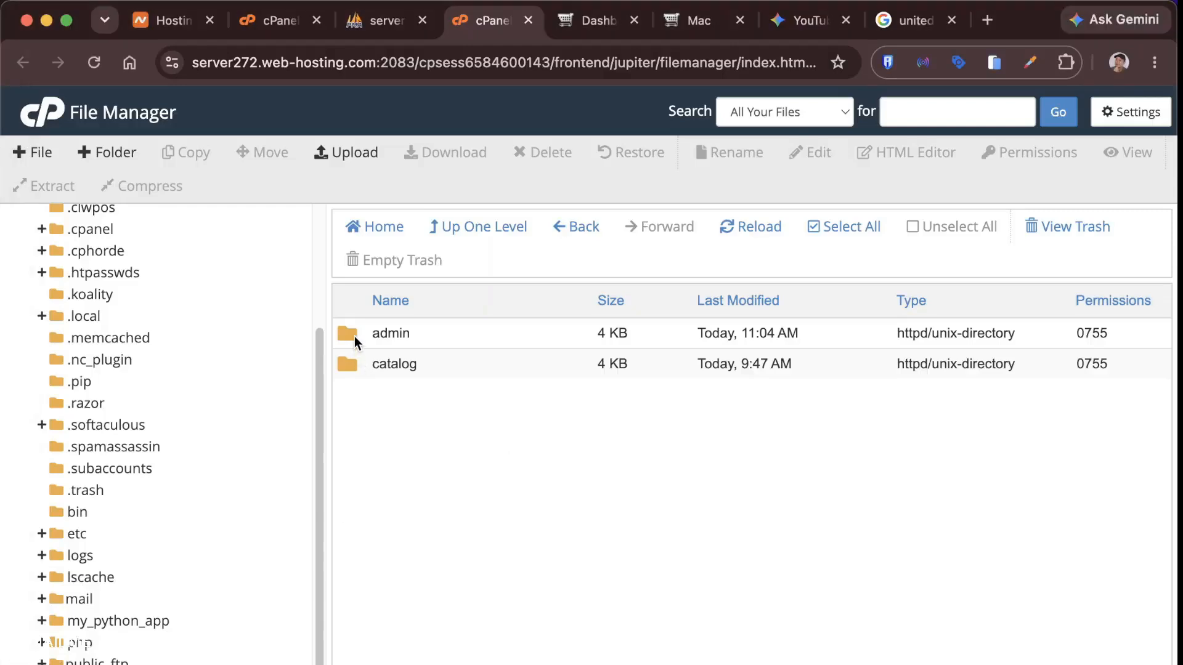
left_click(349, 342)
left_click(368, 362, "shift")
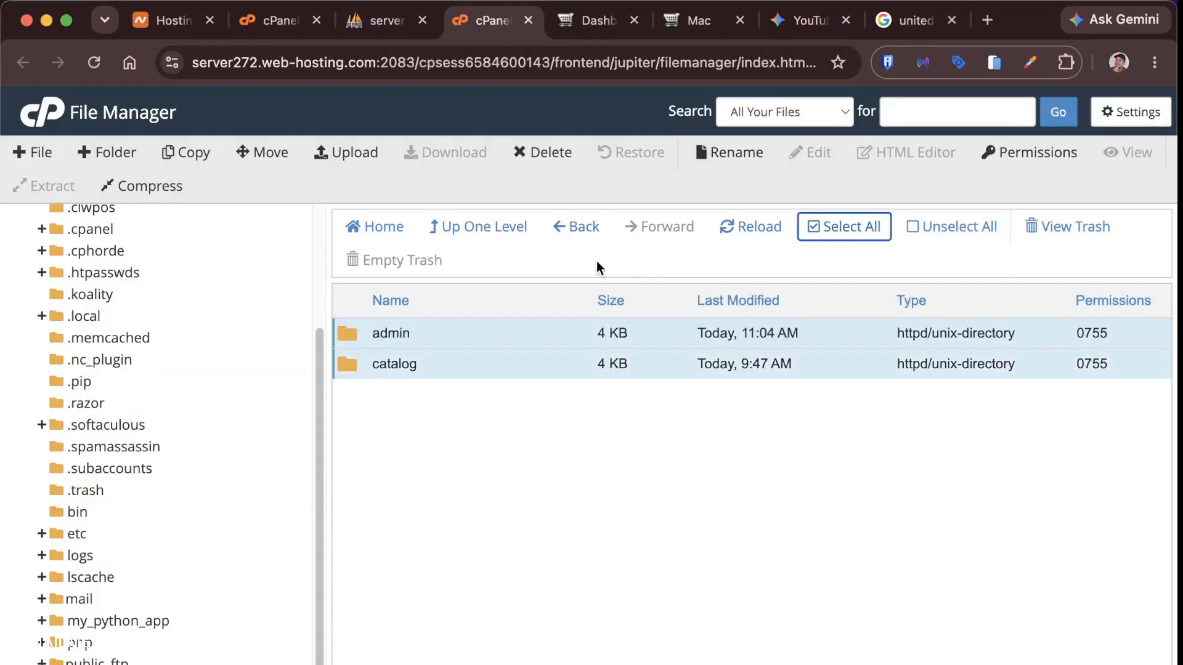
left_click(193, 158)
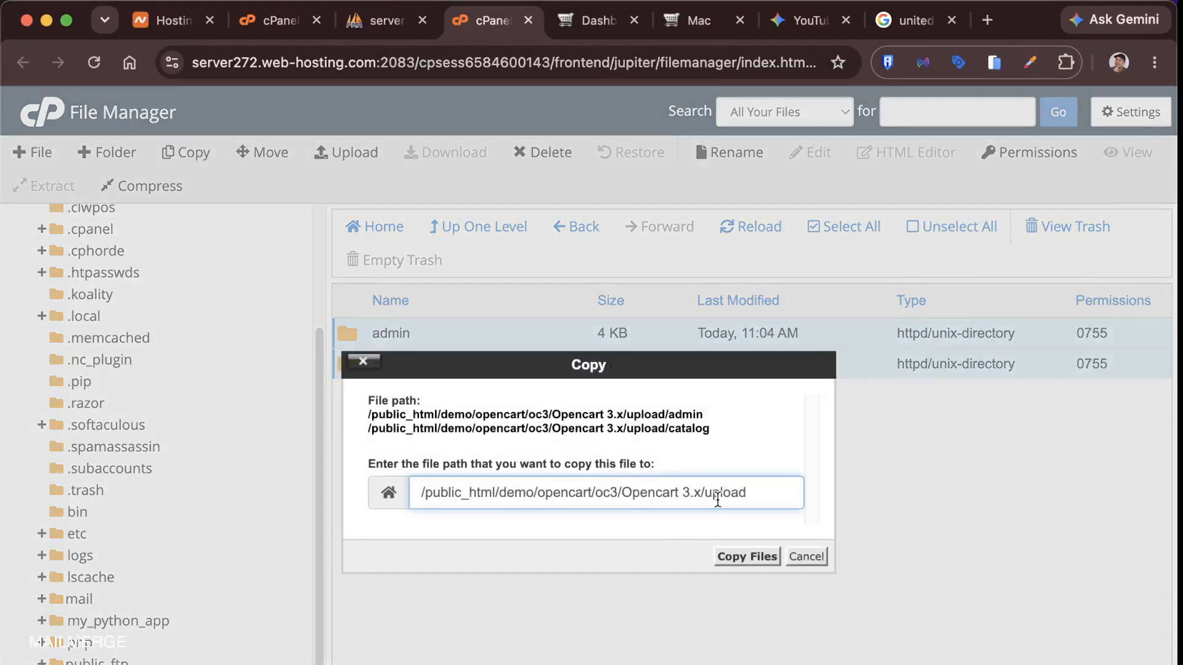
left_click_drag(621, 492, 791, 489)
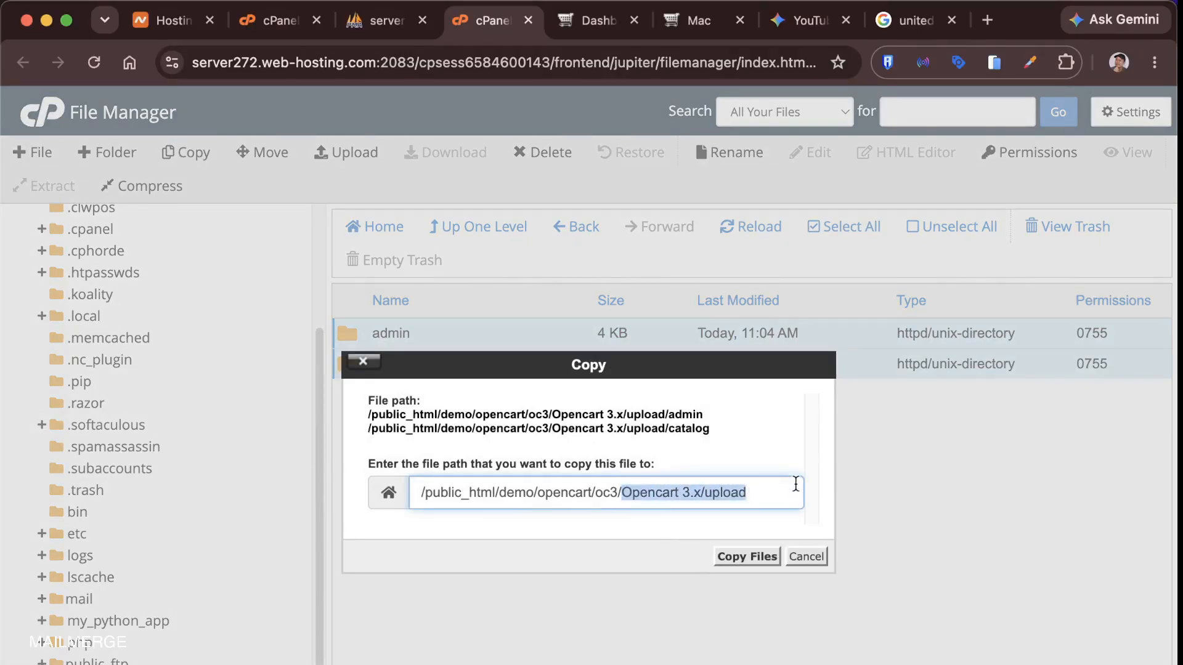
key("BackSpace")
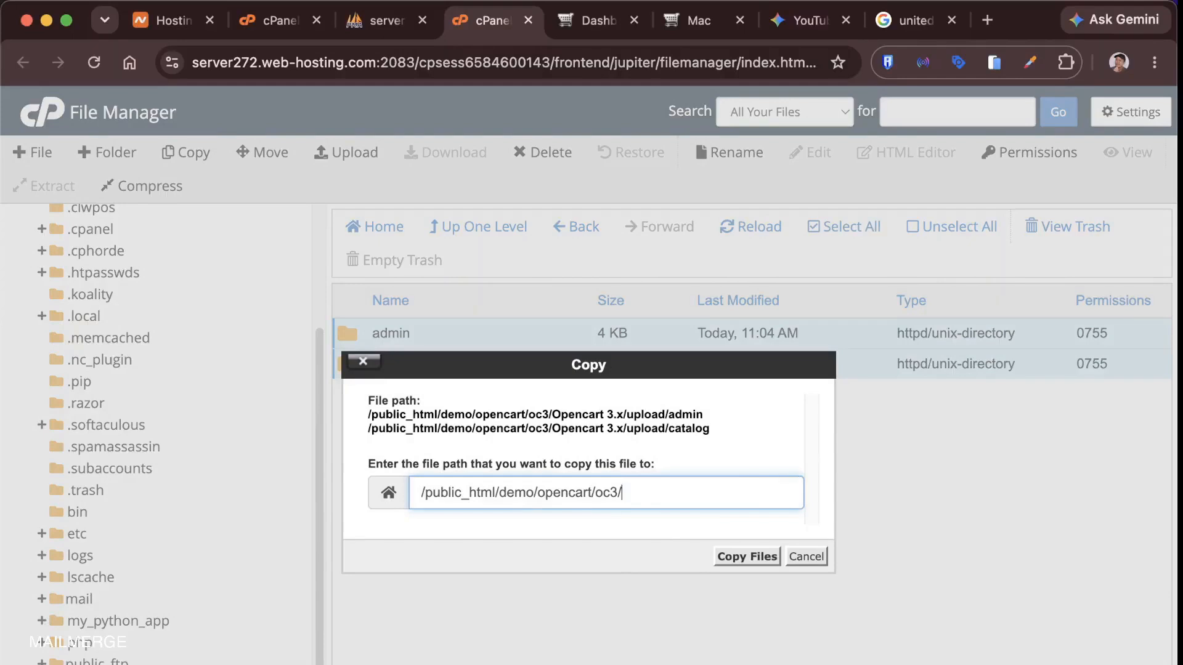
left_click_drag(670, 364, 688, 446)
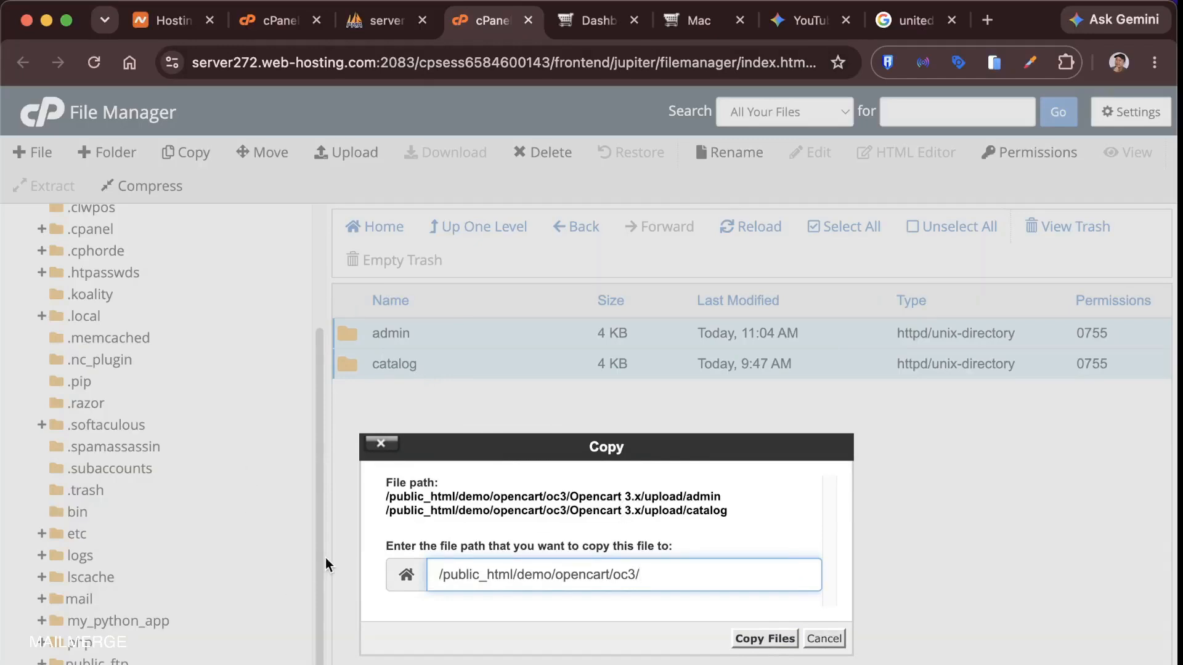
left_click(762, 644)
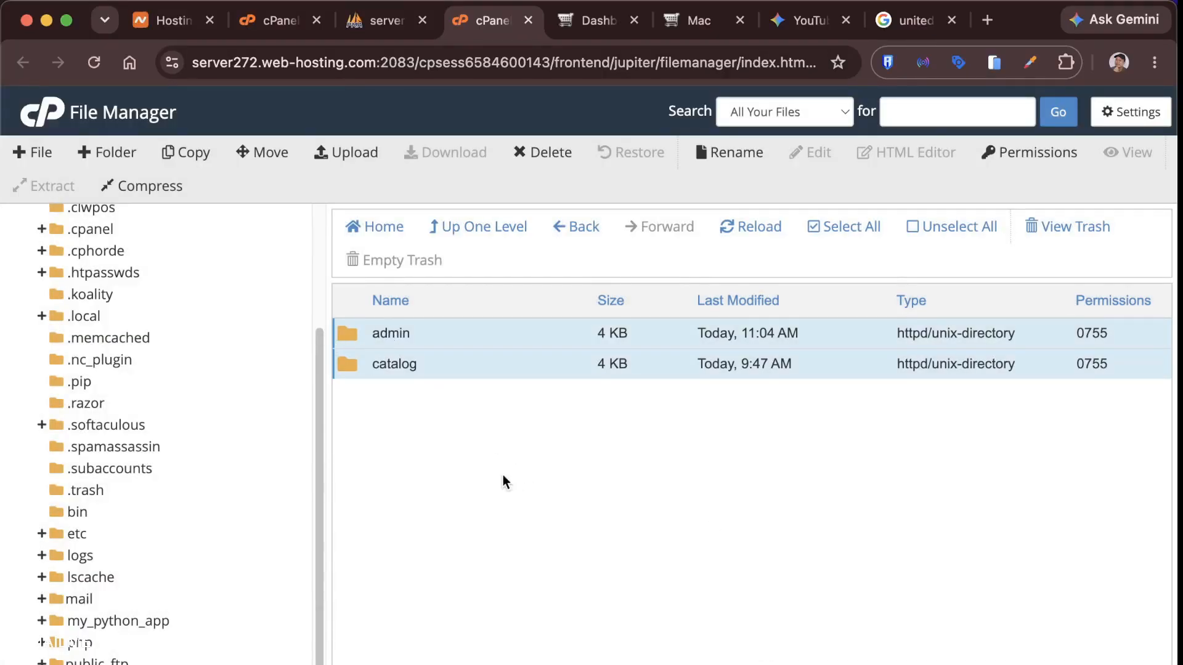
Go up from the upload folder to the opencart directory and open its oc3 folder
left_click(353, 340)
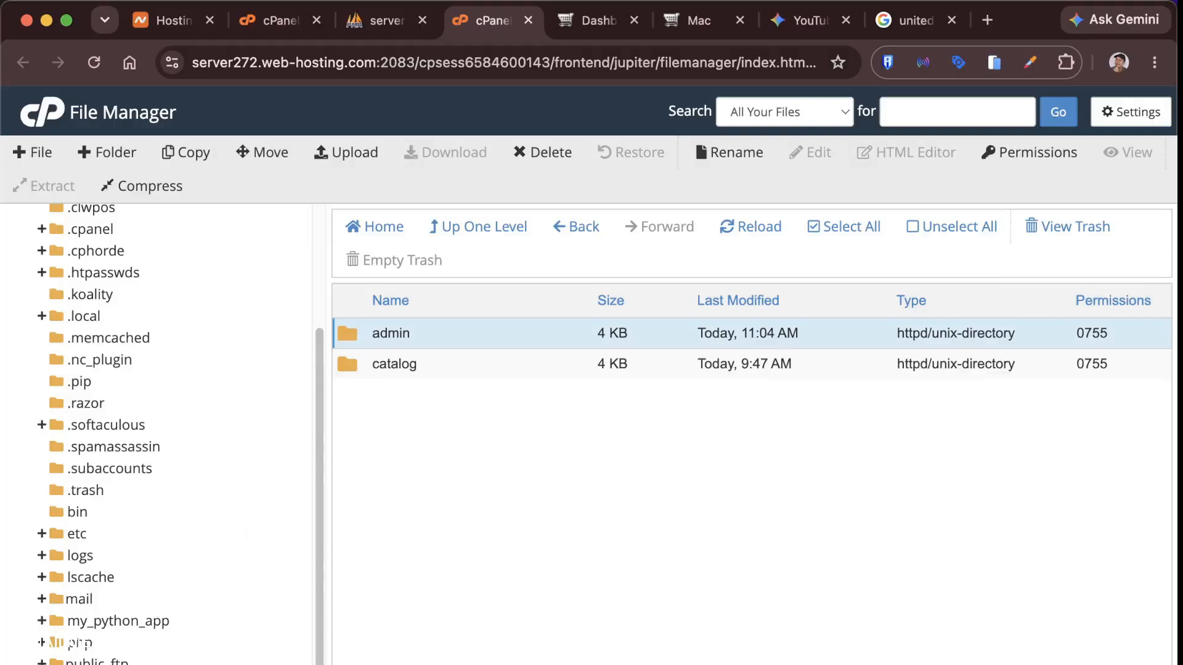
key("super+Tab")
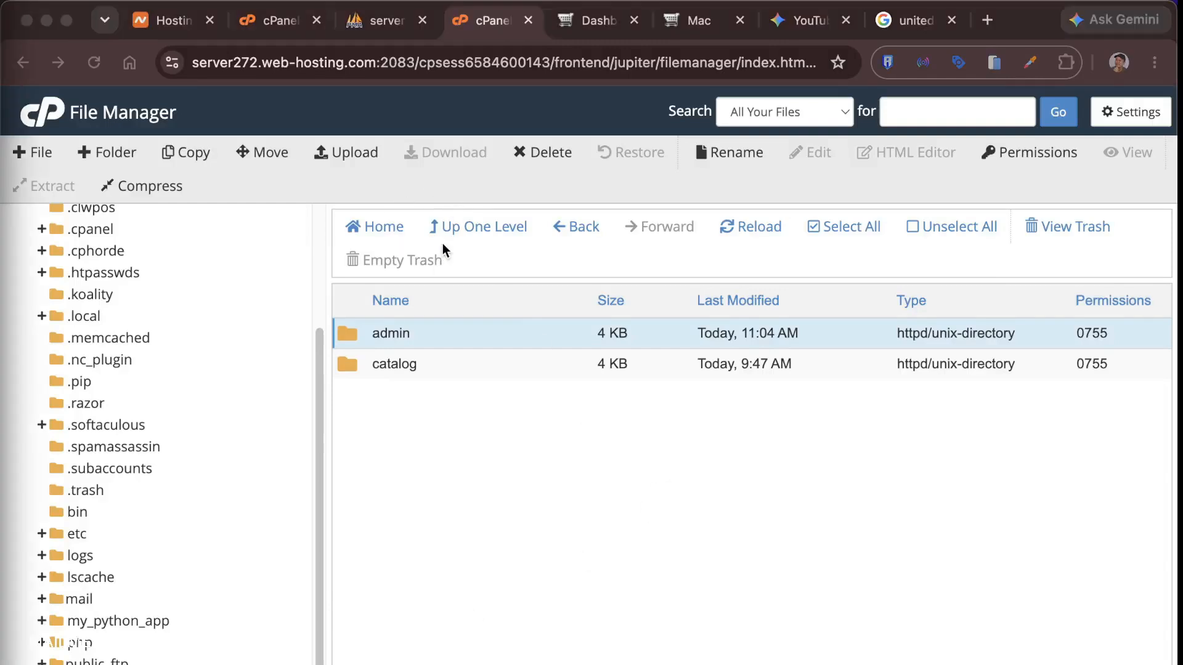
left_click(485, 224)
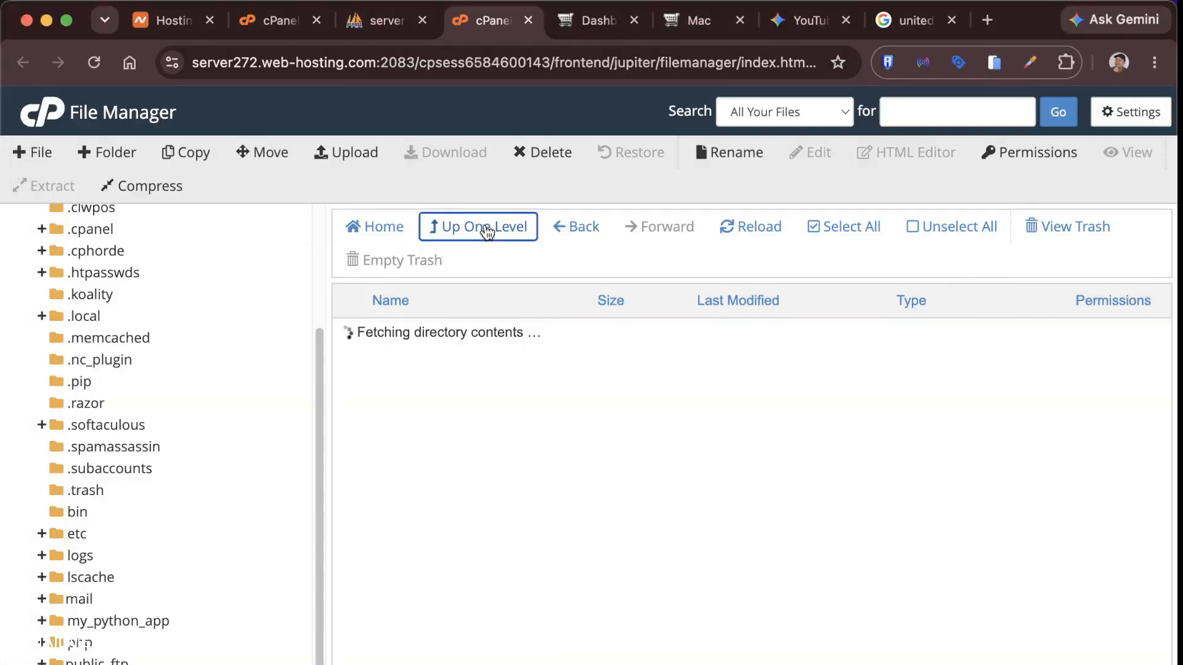
left_click(486, 228)
left_click(487, 229)
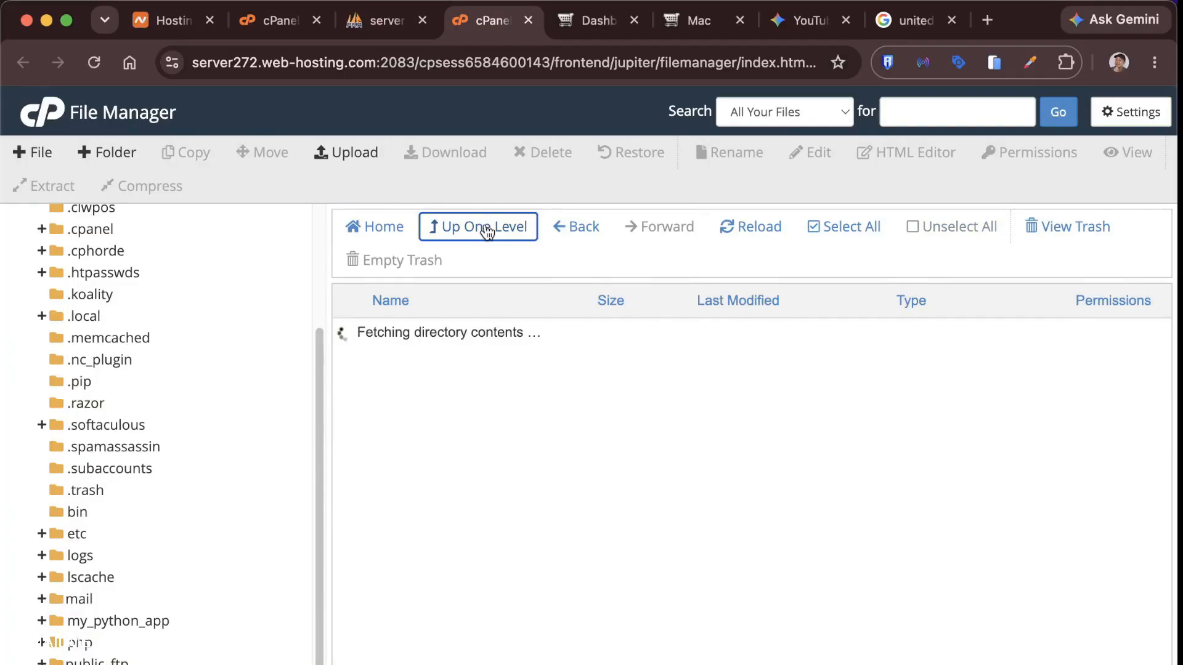
left_click(350, 336)
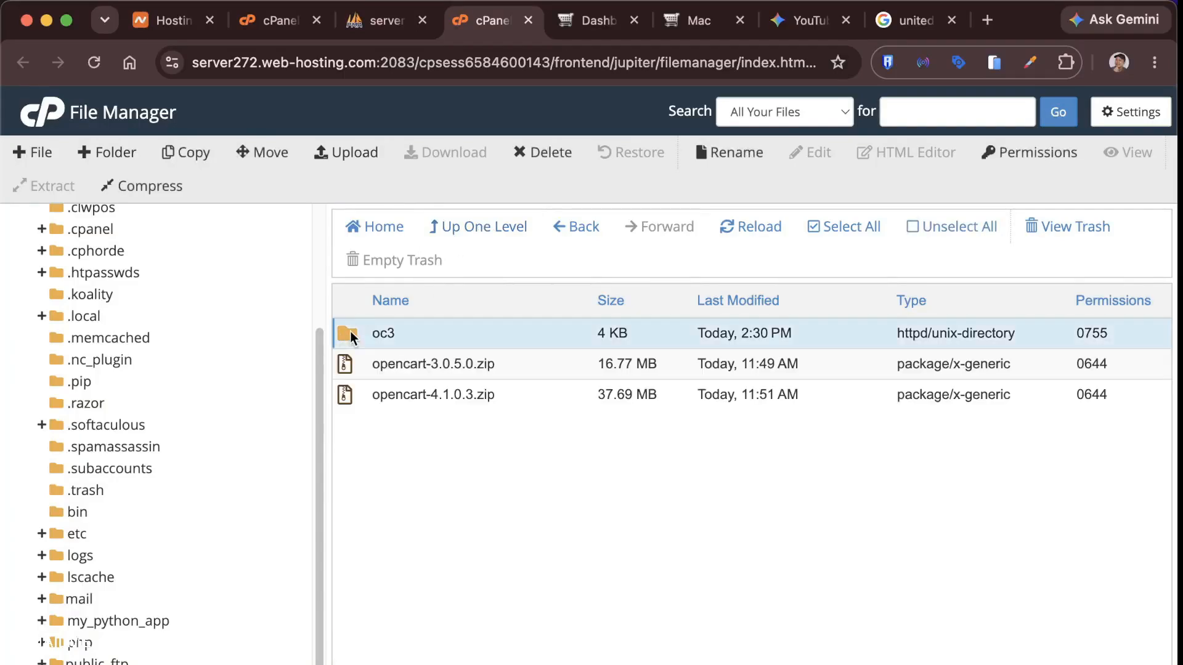
double_click(350, 336)
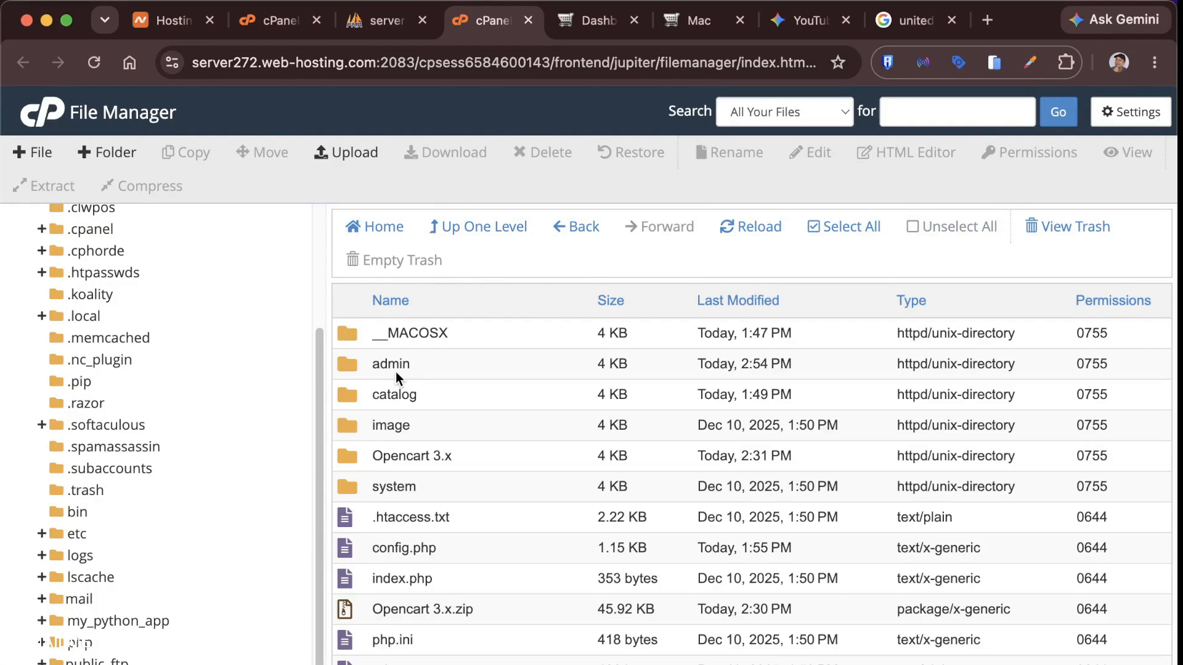
Check for discountcontrol.php in oc3's admin/controller/marketing folder and return to the controller folder
left_click(357, 364)
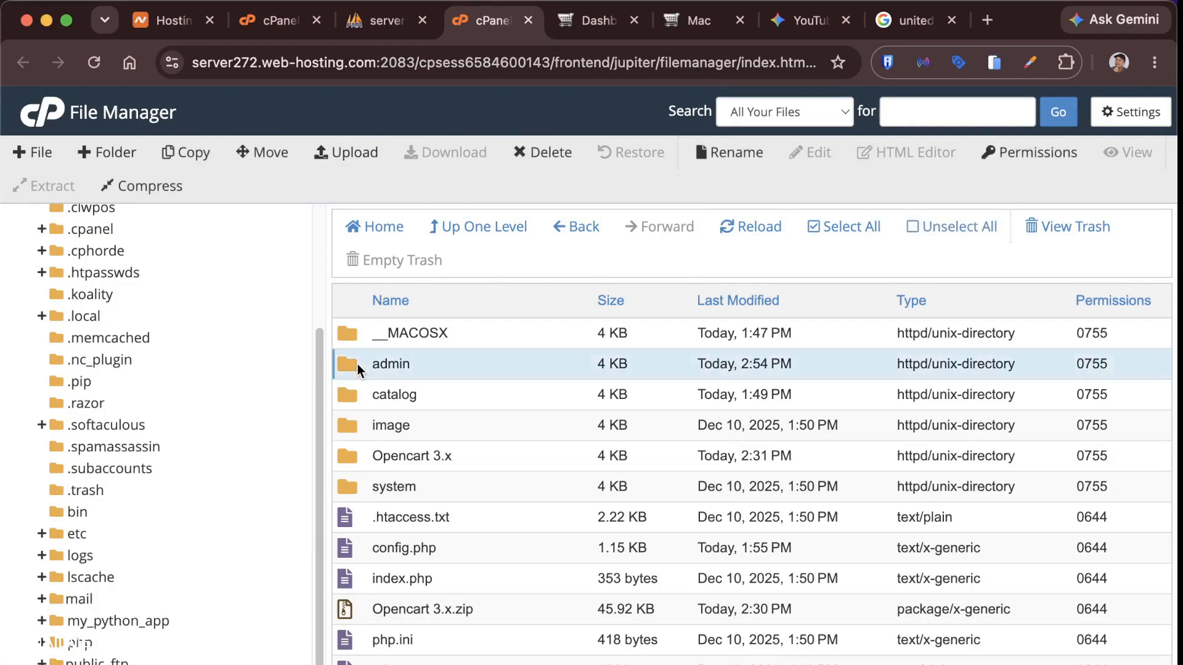
double_click(358, 364)
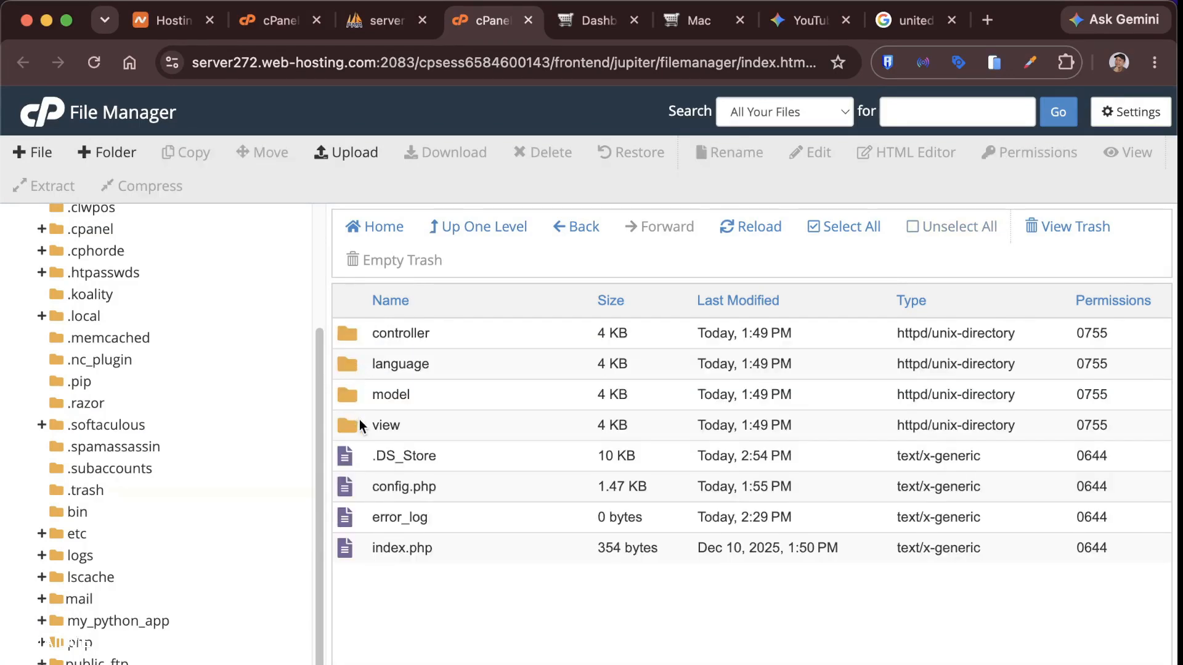
double_click(356, 334)
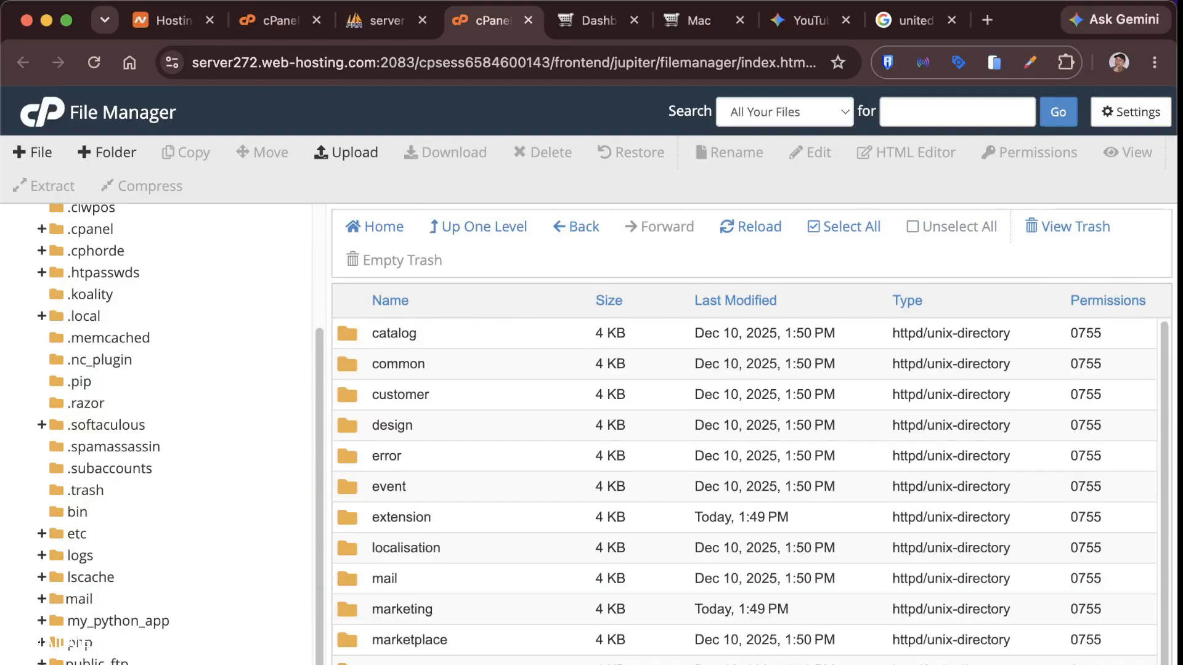
scroll(345, 637, "down", 1)
double_click(348, 602)
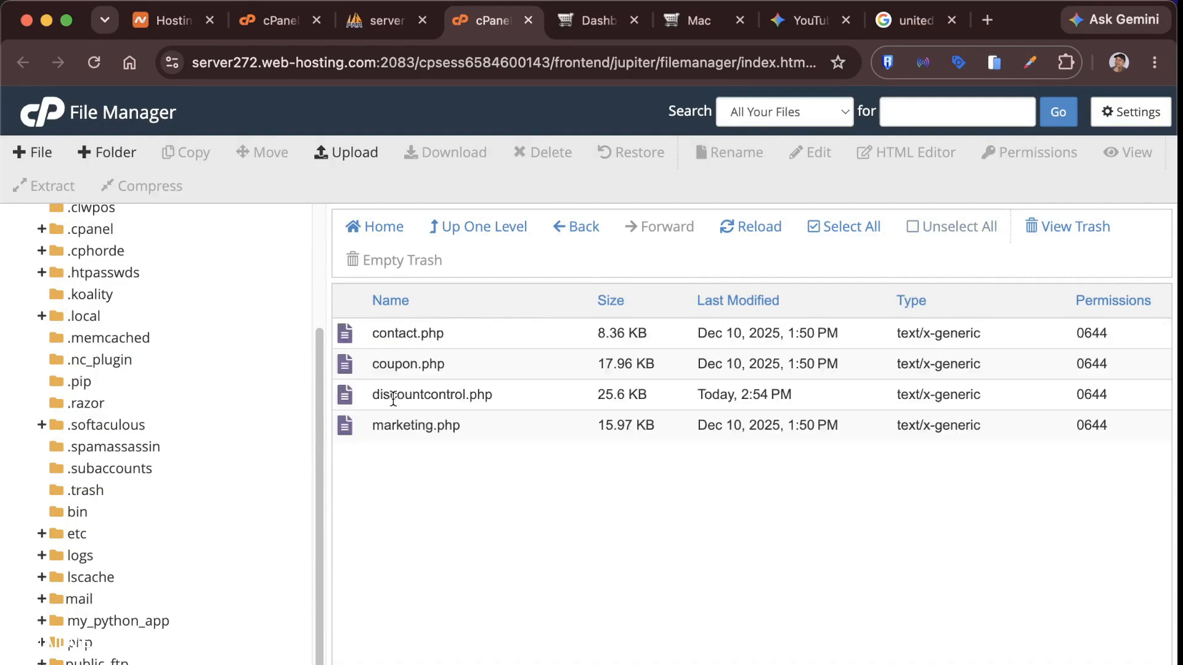
left_click(426, 395)
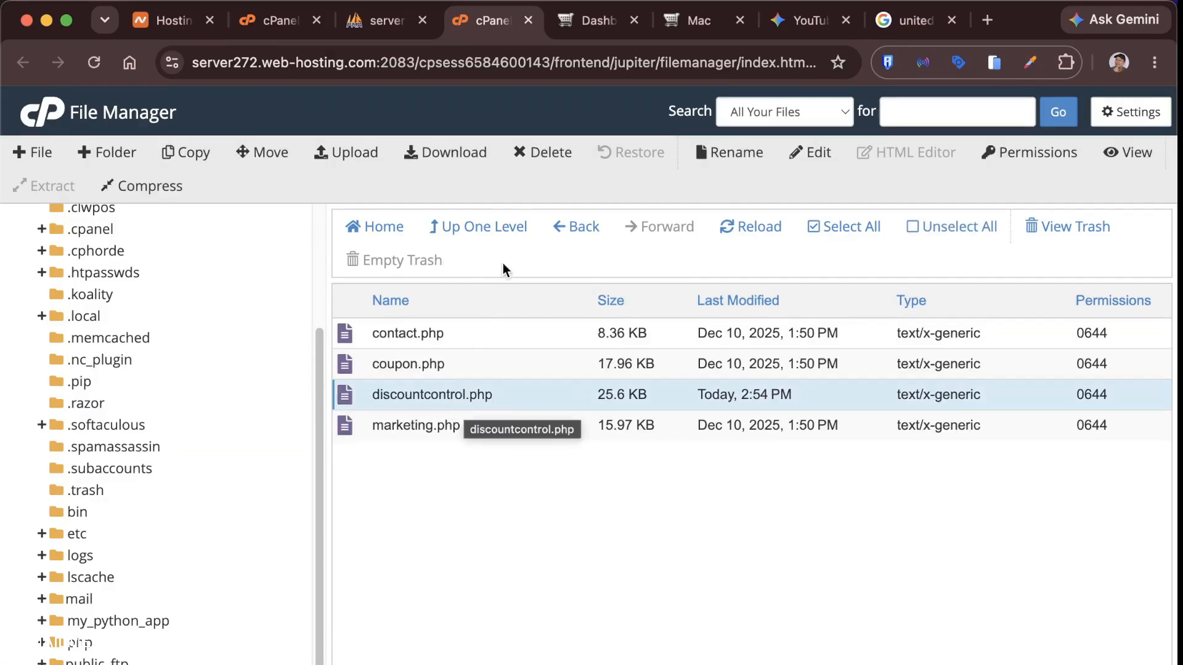
left_click(484, 231)
scroll(498, 629, "down", 1)
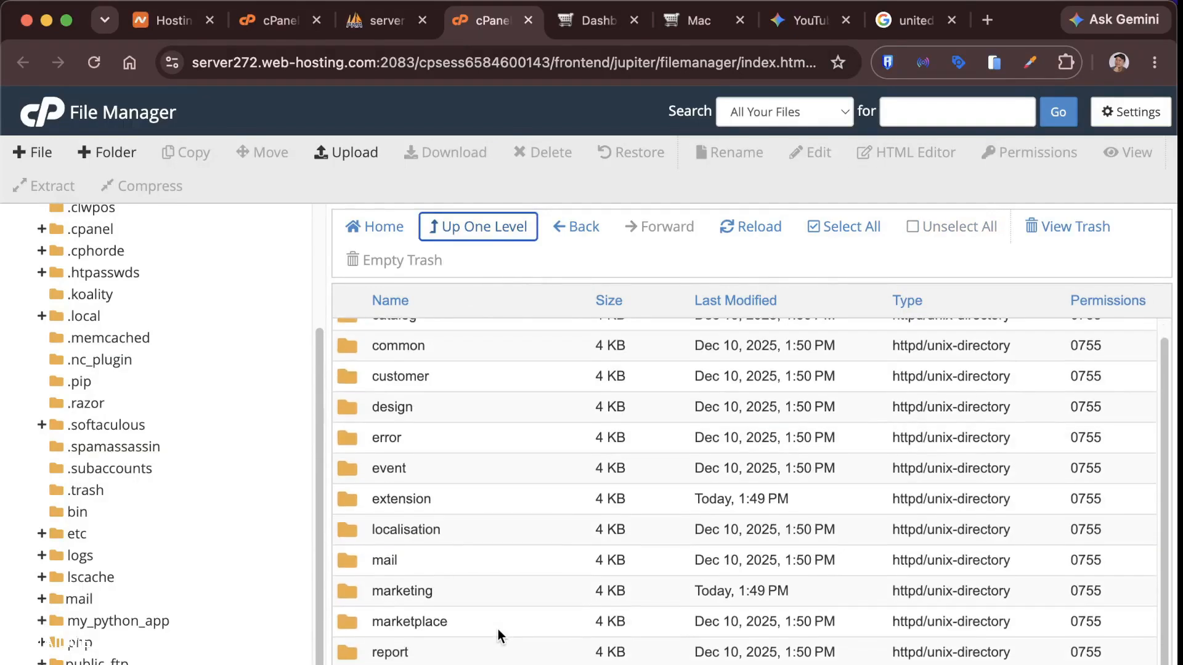
scroll(616, 610, "up", 1)
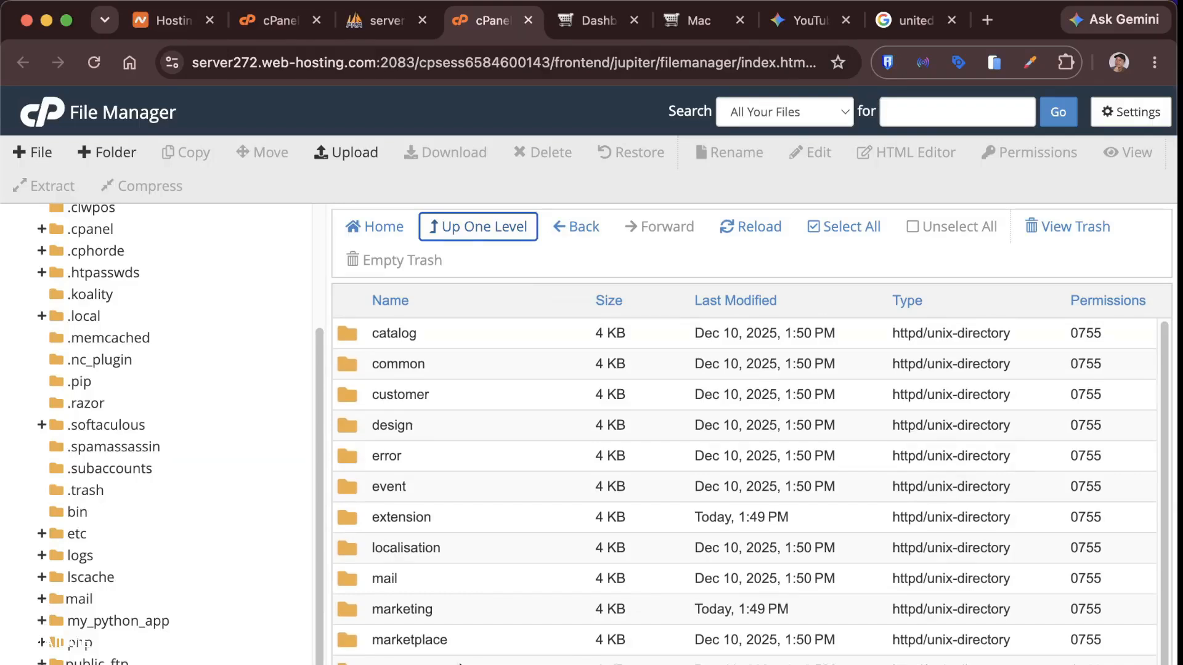
Switch to the OpenCart admin and upload install.ocmod.zip through the Extension Installer
left_click(603, 22)
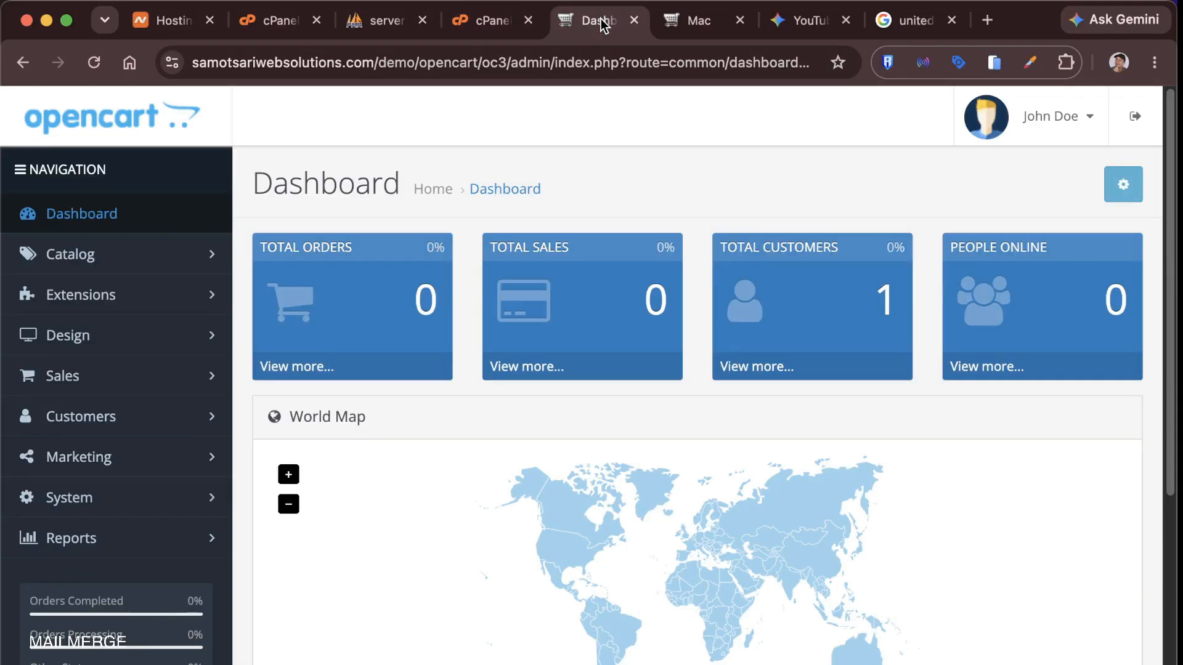
left_click(67, 663)
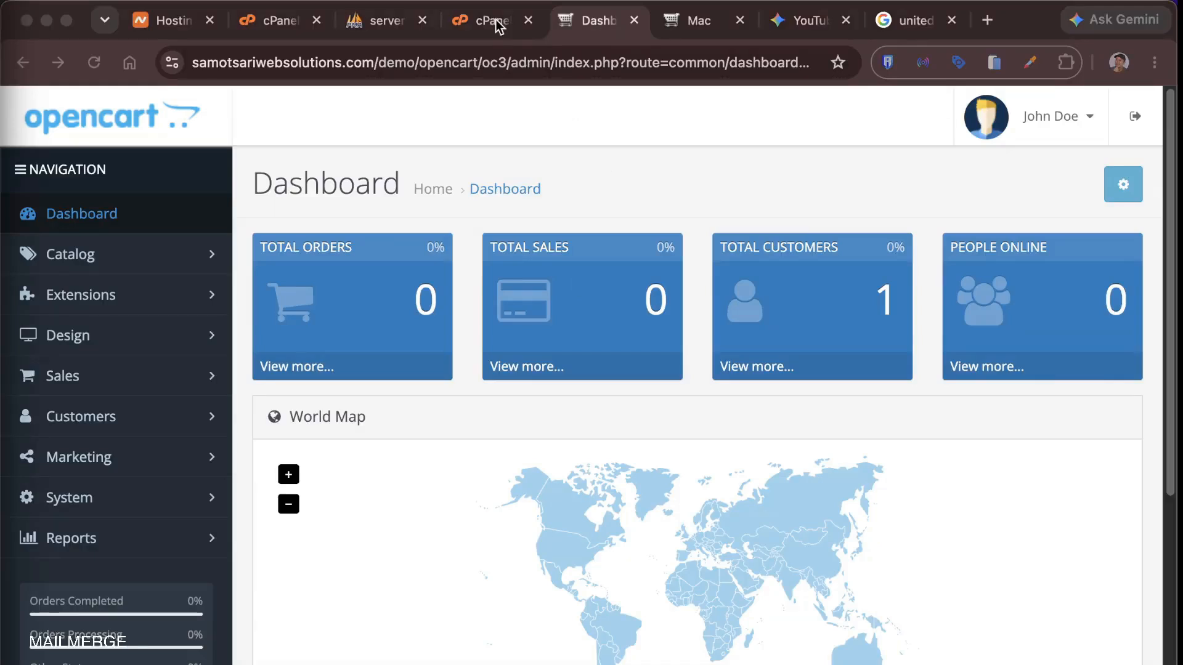
left_click(111, 296)
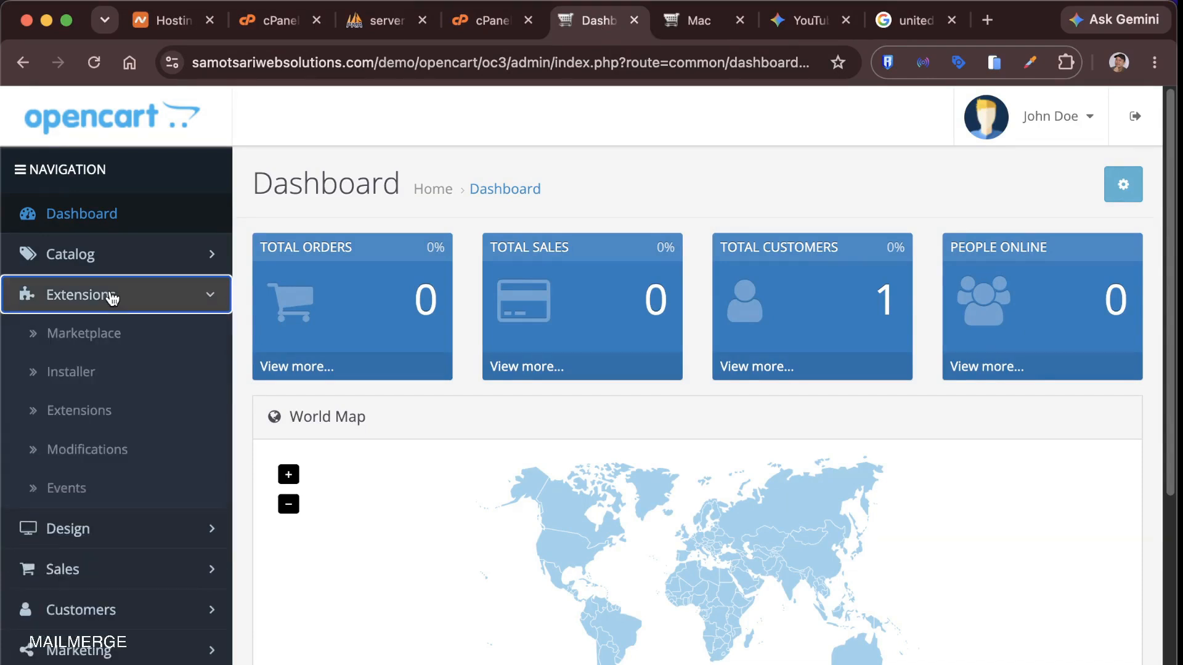
left_click(104, 376)
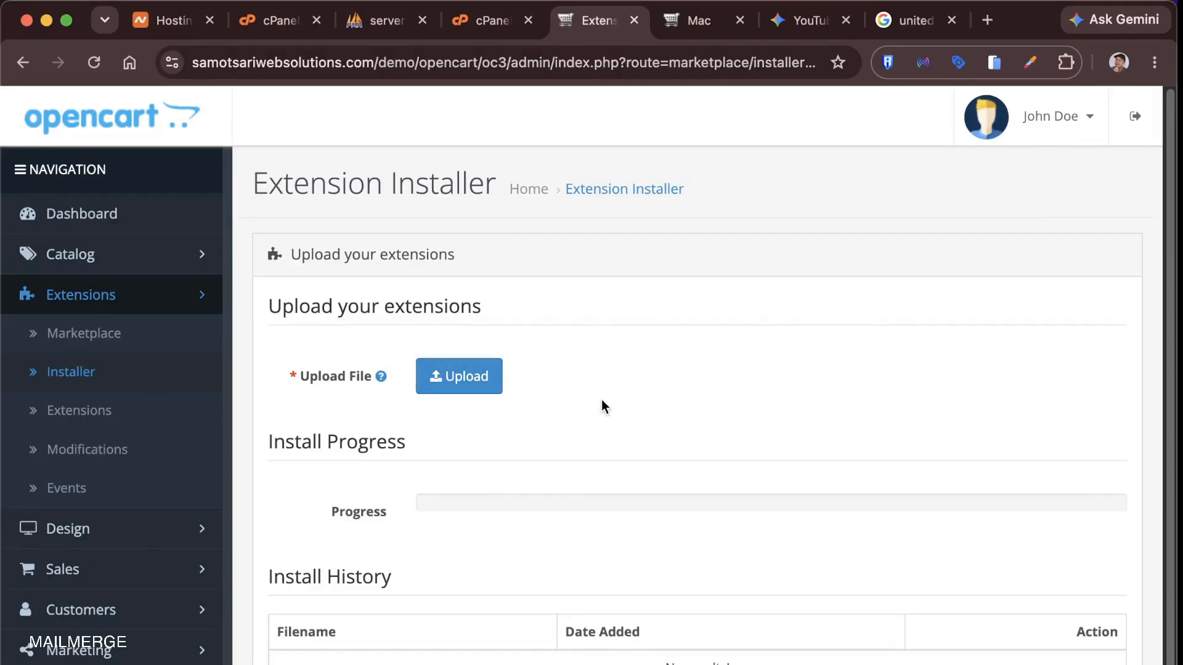
left_click(486, 378)
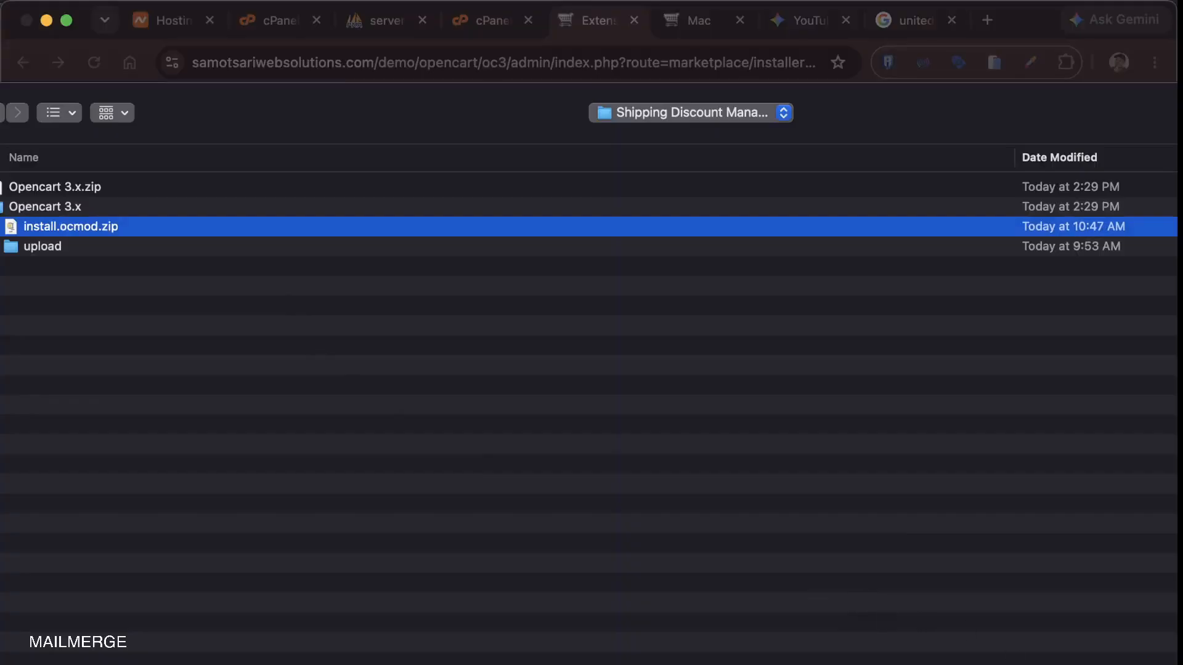
key("Return")
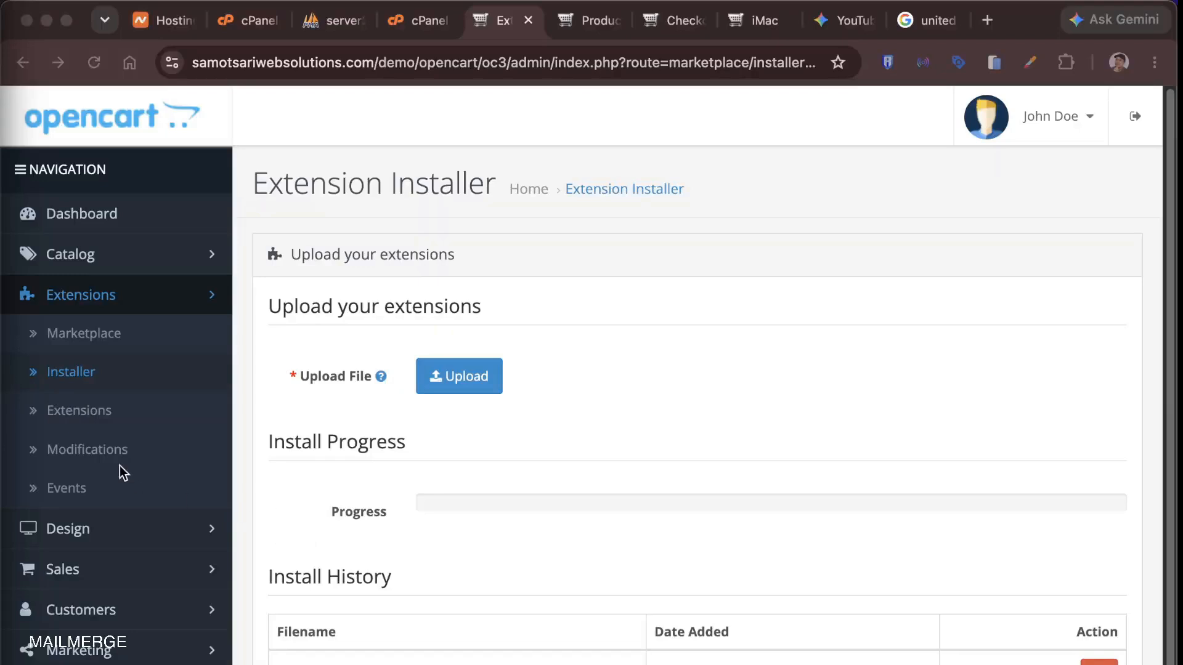
Refresh the modification cache on the Modifications page
left_click(97, 451)
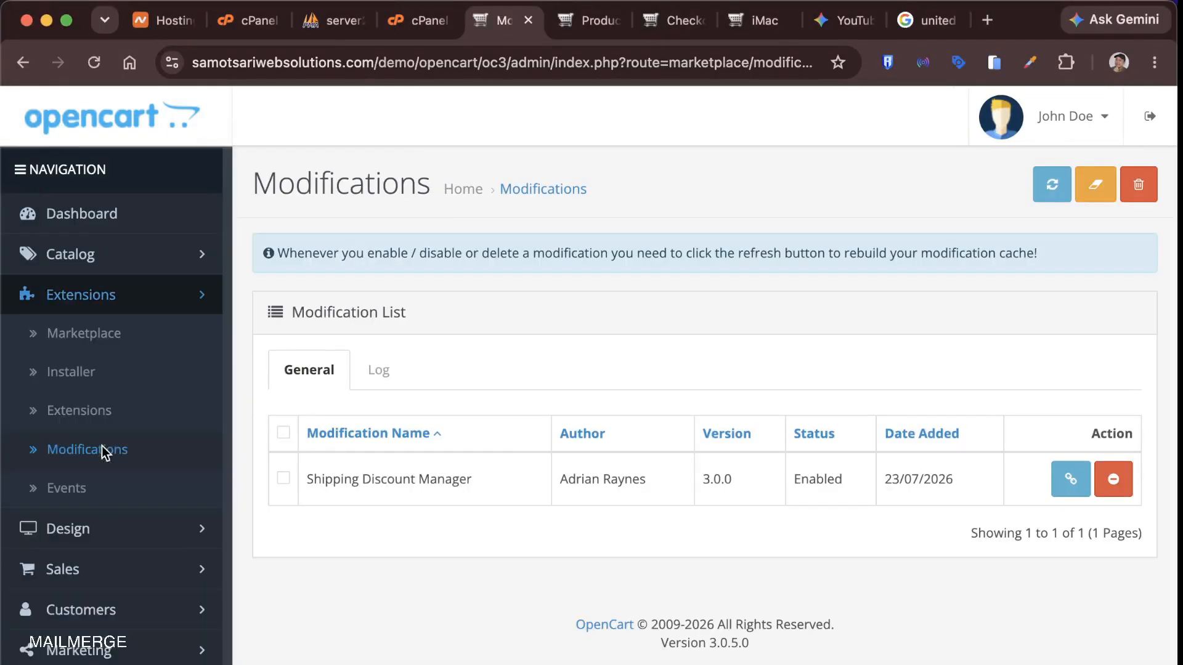
left_click(1043, 193)
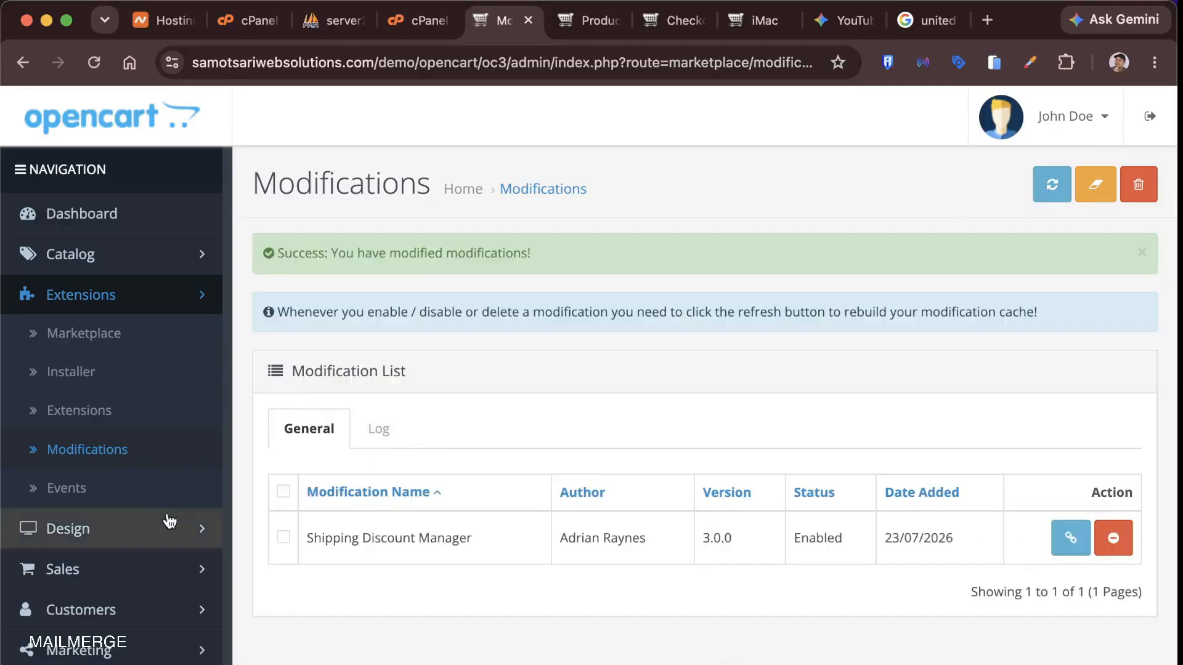
Filter the extension list to Order Totals and install Shipping Discount Manager
left_click(105, 425)
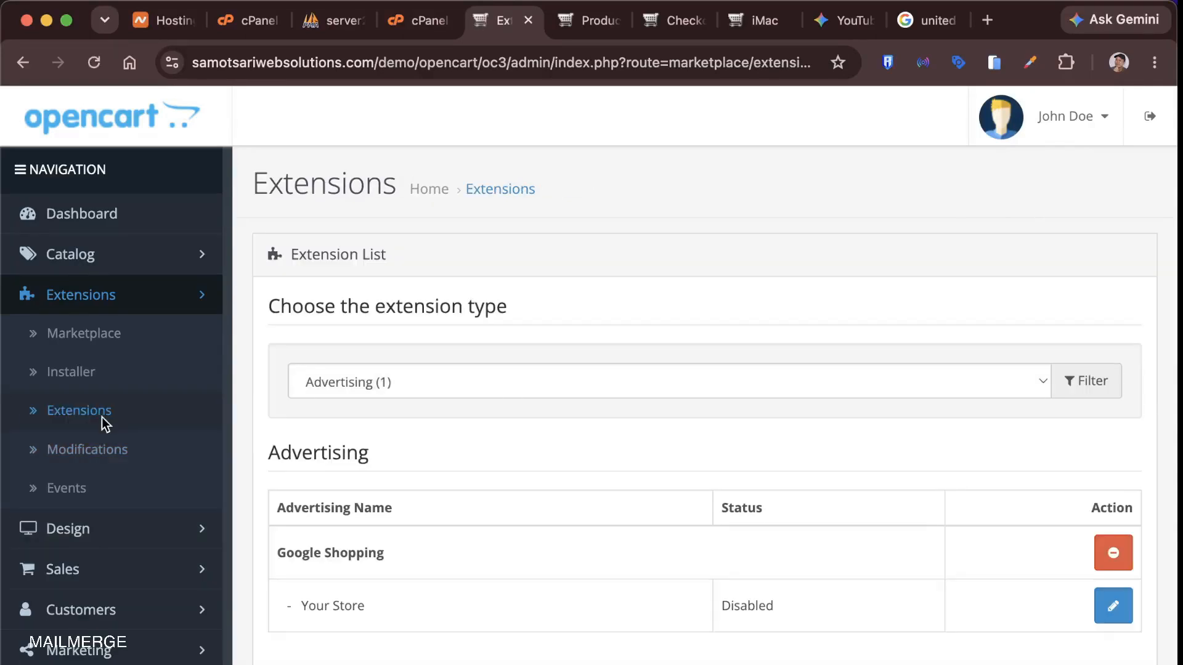
left_click(493, 385)
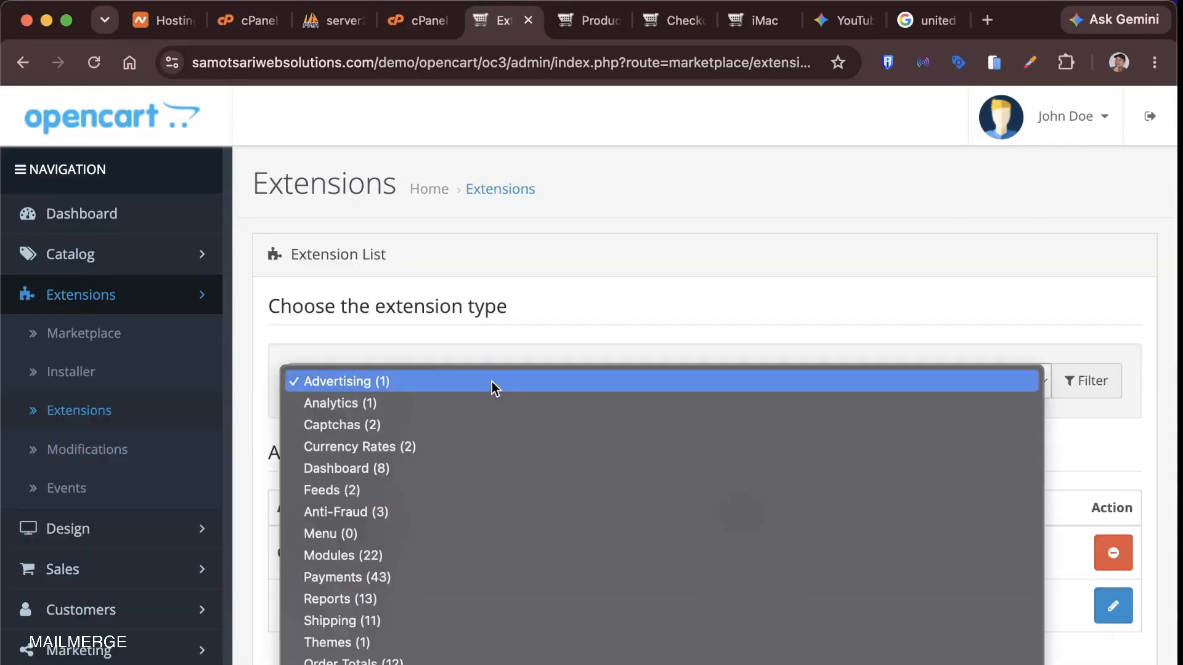
left_click(466, 662)
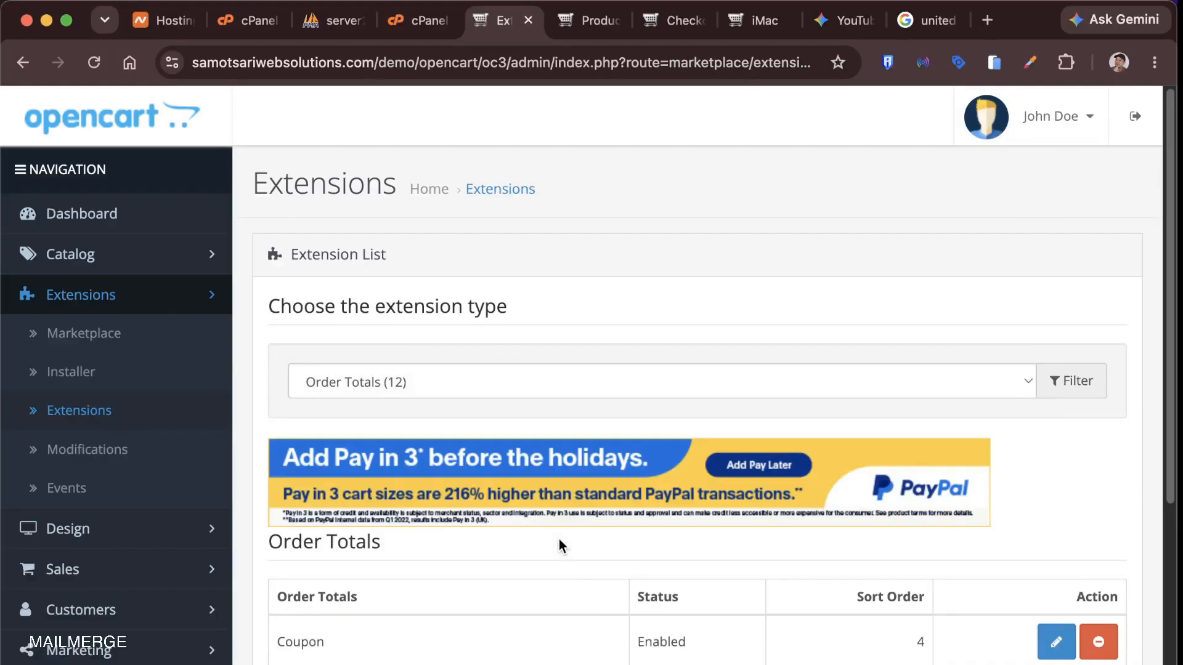
scroll(601, 628, "down", 5)
scroll(782, 437, "down", 2)
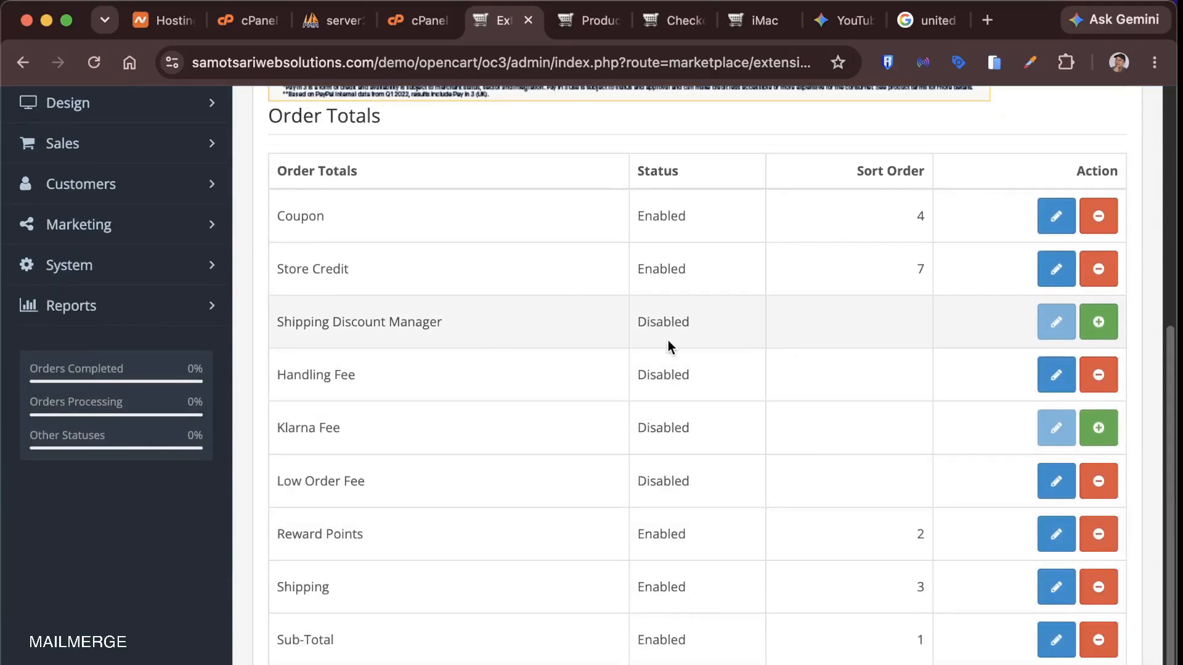
left_click(1103, 327)
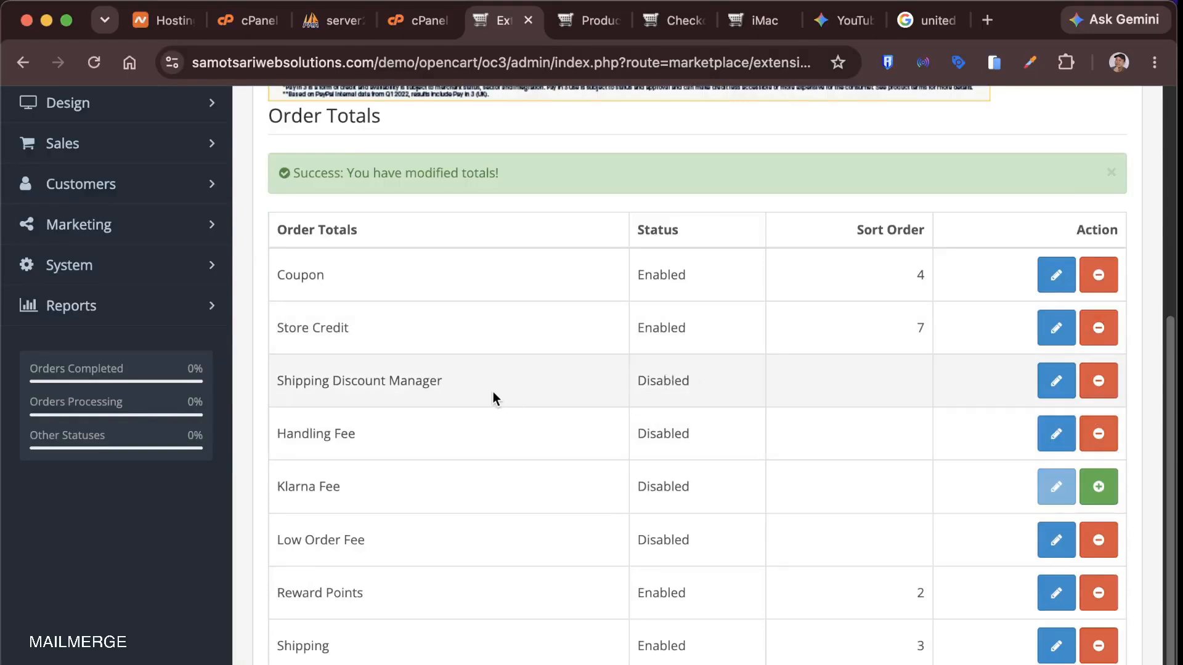
Set the Shipping Discount Manager order total's status to Enabled and save it
left_click(1055, 379)
left_click(509, 335)
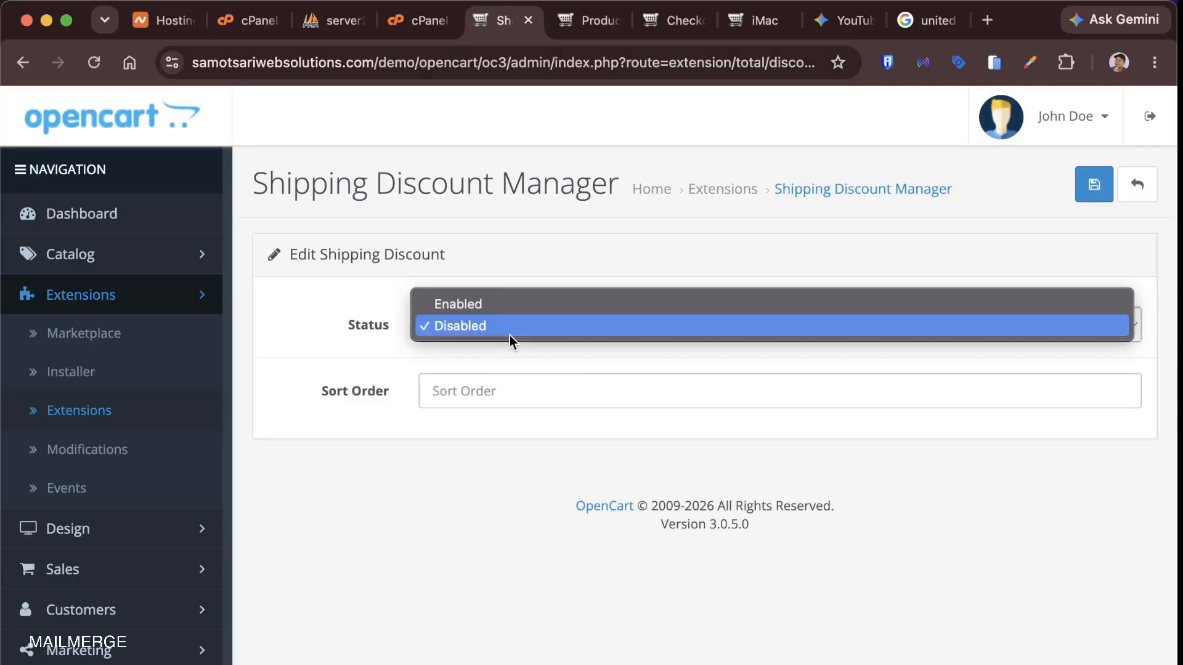
left_click(512, 300)
left_click(1093, 185)
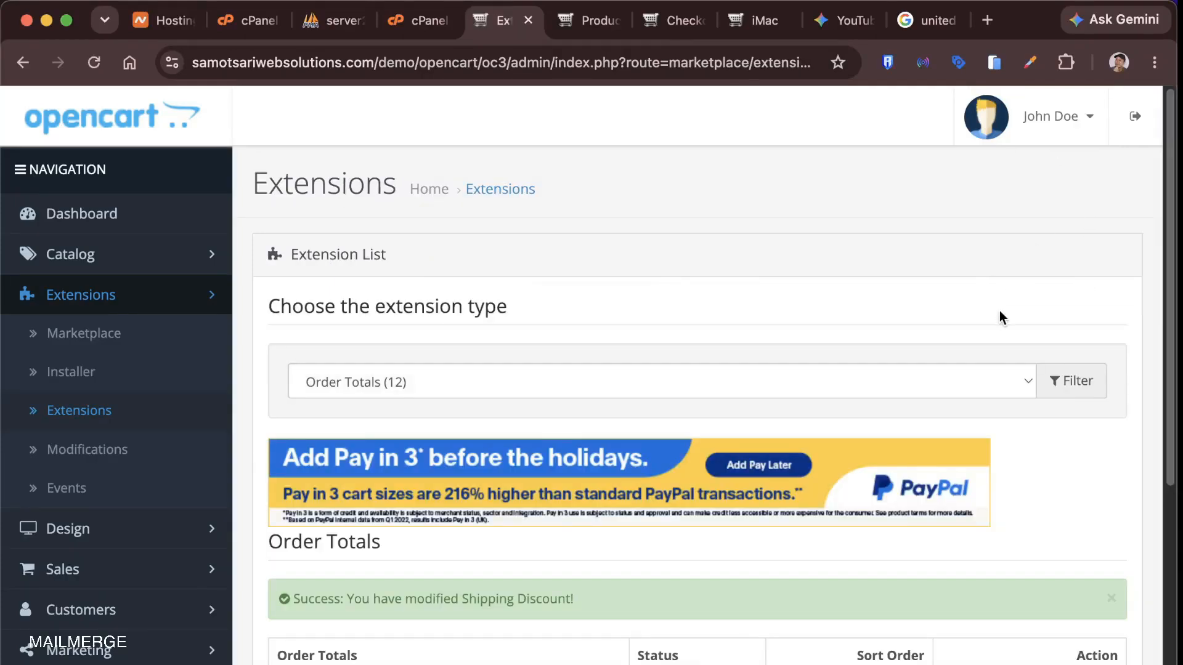
Check the sort orders of the other order totals, set Shipping Discount Manager's Sort Order to 4 and save
scroll(744, 536, "down", 10)
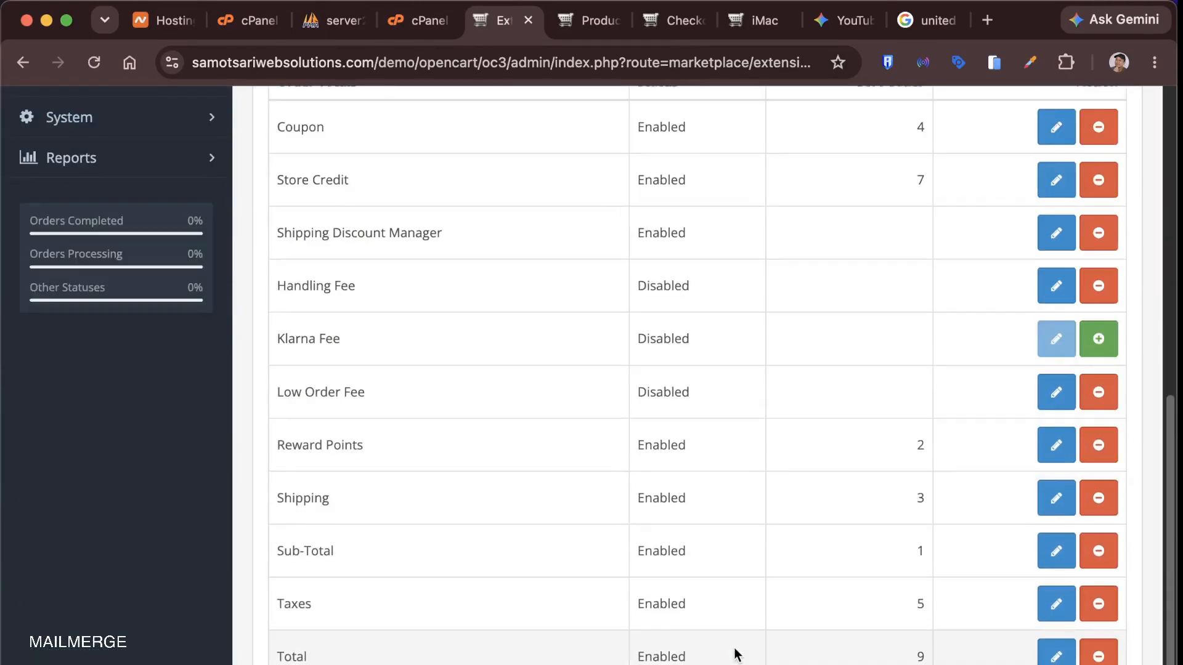
scroll(324, 591, "up", 2)
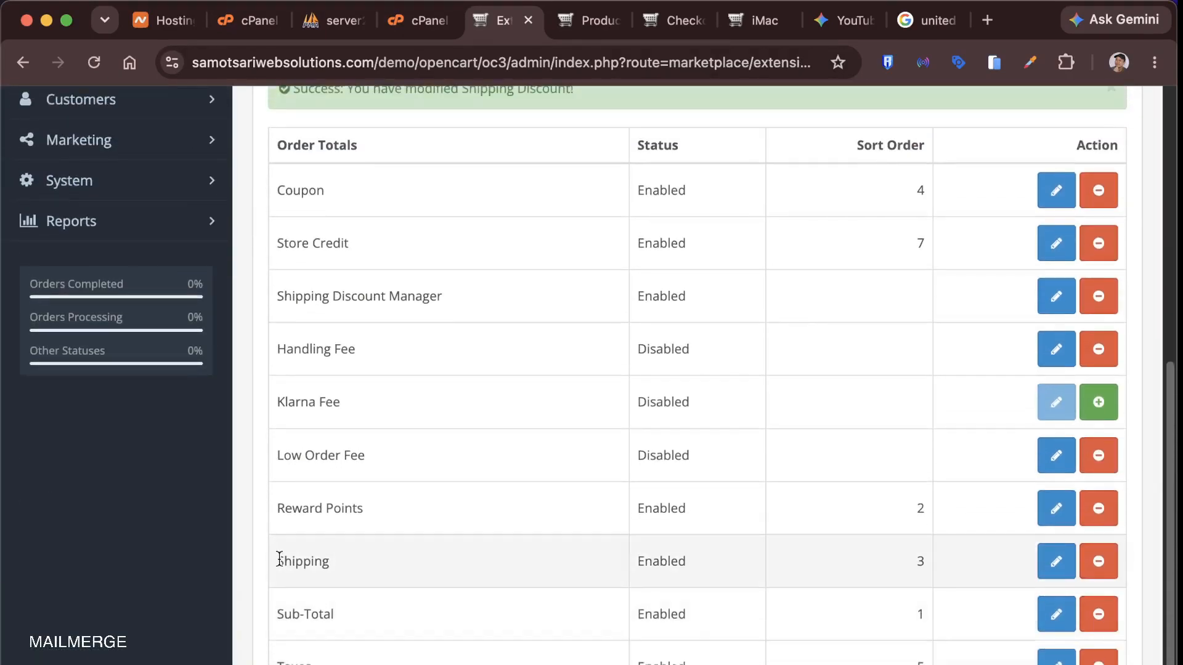
left_click_drag(554, 530, 826, 531)
left_click(903, 561)
double_click(919, 568)
left_click(861, 576)
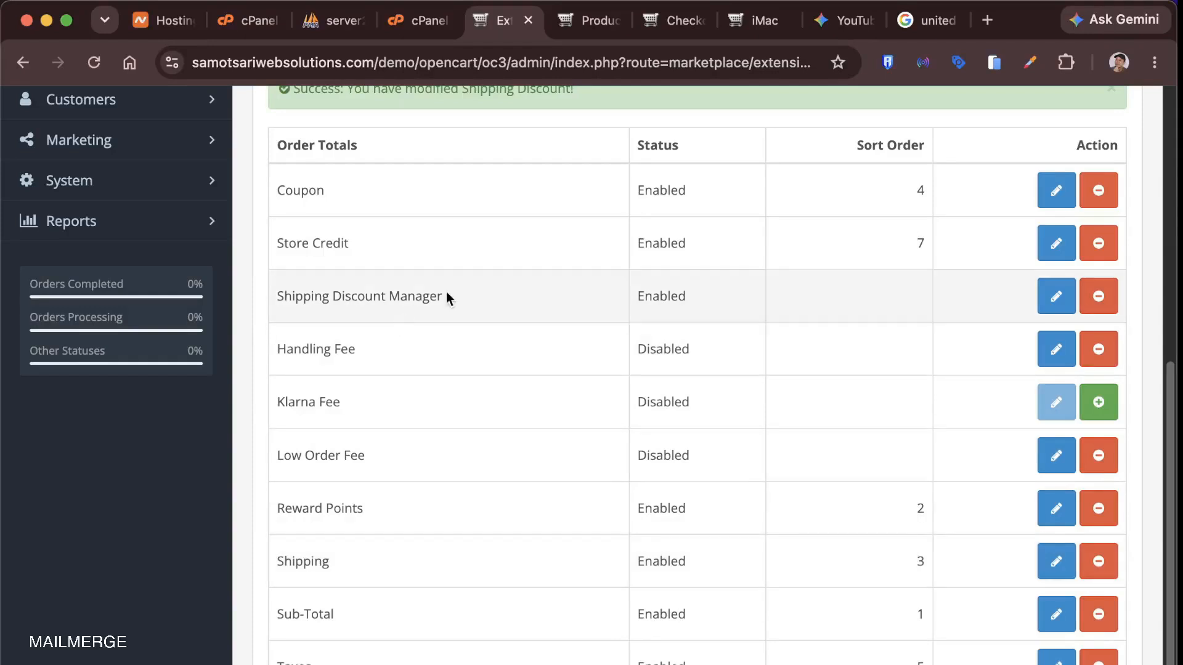
left_click(1057, 298)
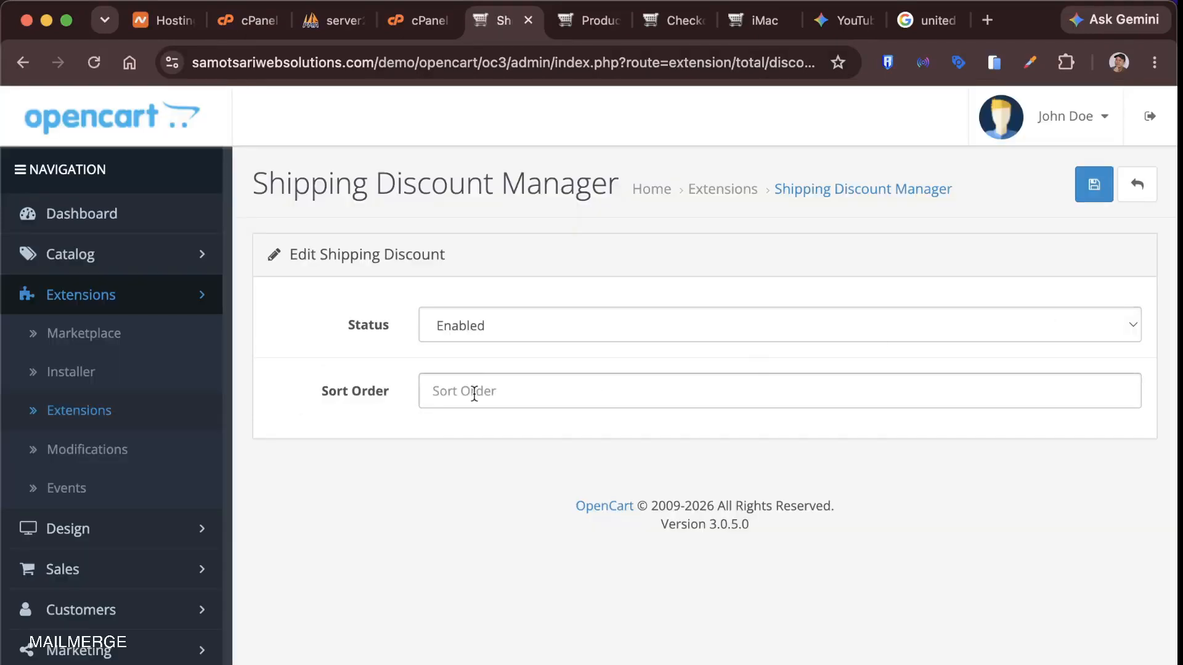
left_click(474, 392)
left_click(539, 453)
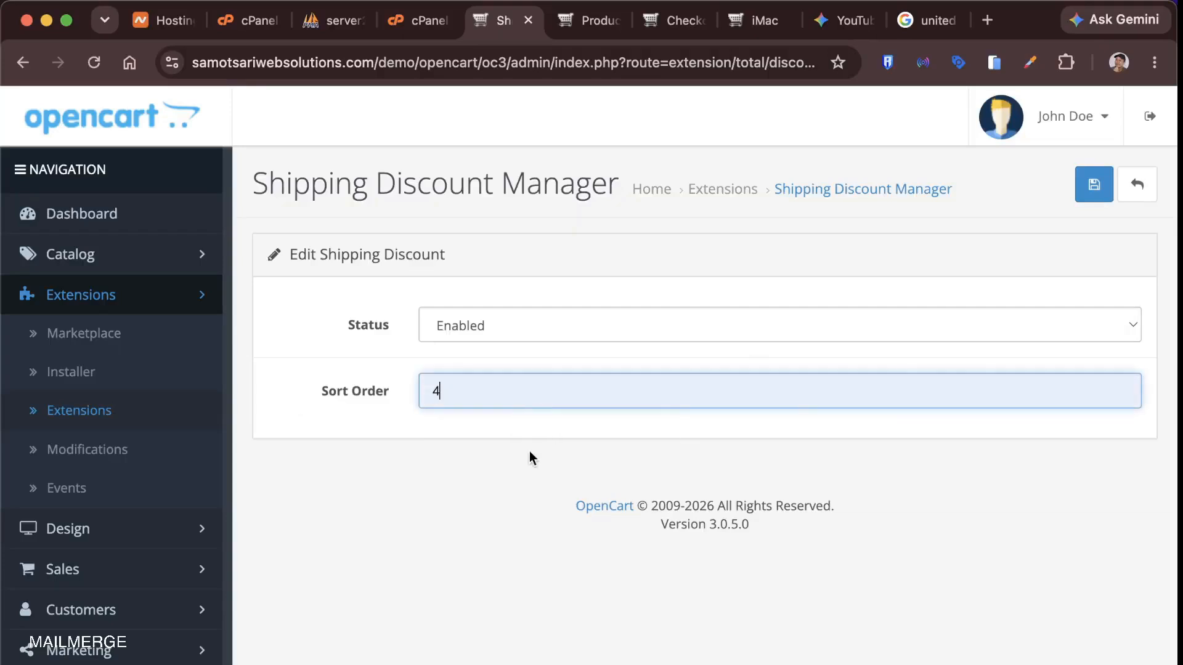
left_click(1081, 192)
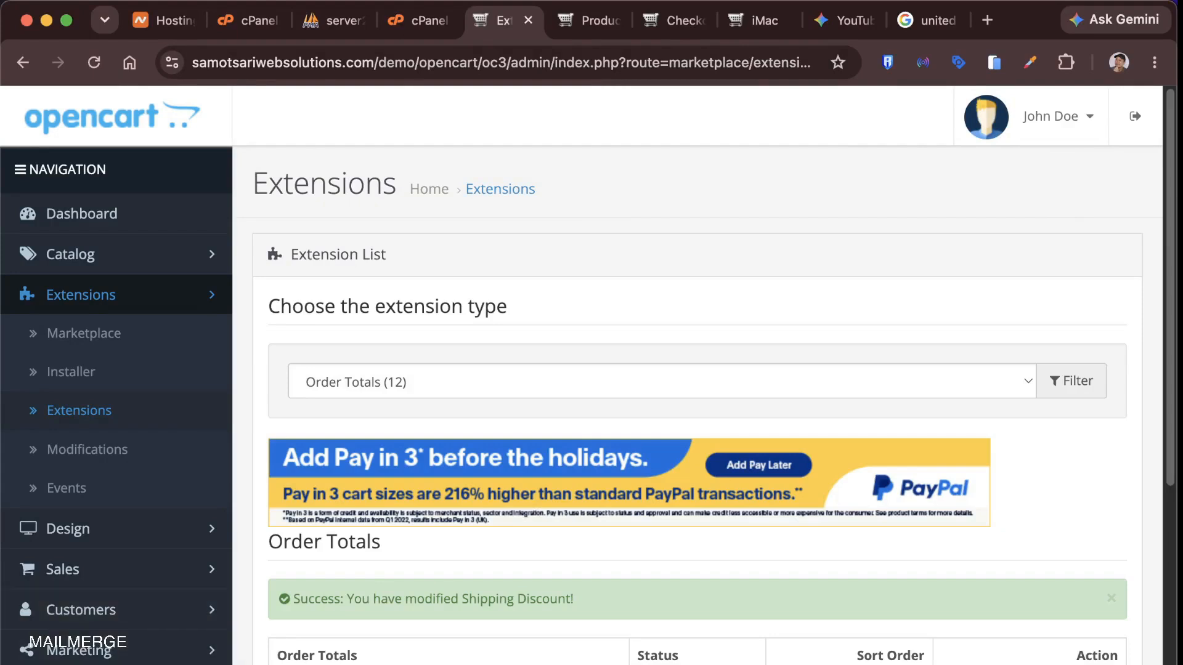
Go to the System user groups and open the Administrator group for editing
scroll(106, 619, "down", 3)
left_click(106, 619)
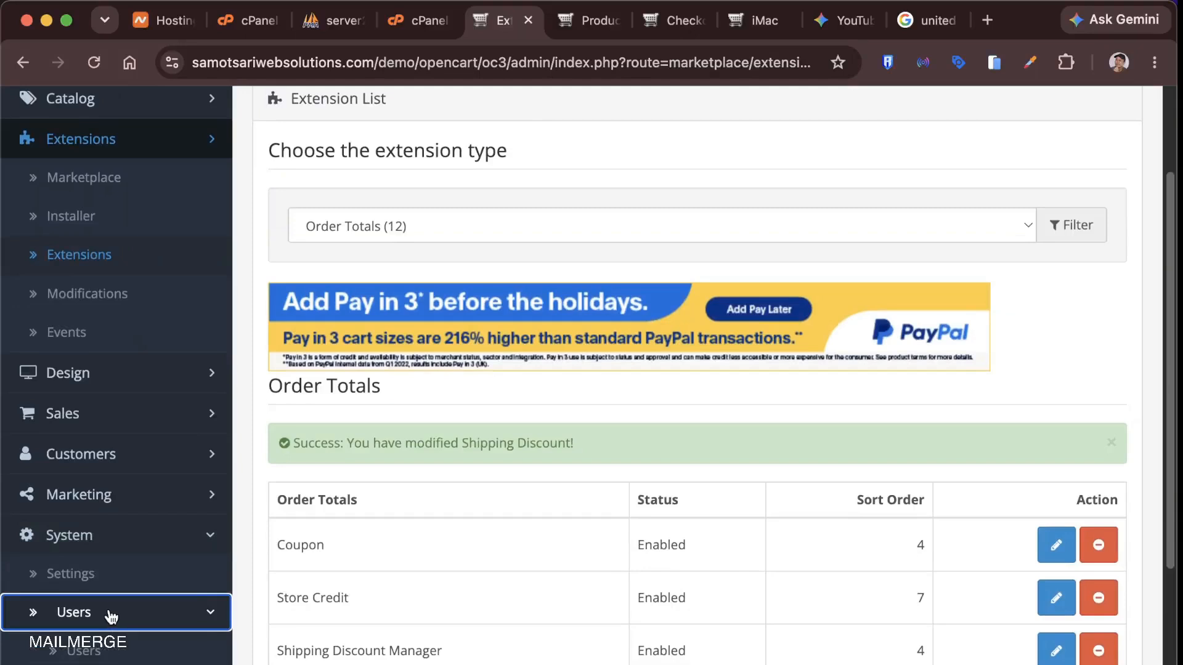
left_click(92, 663)
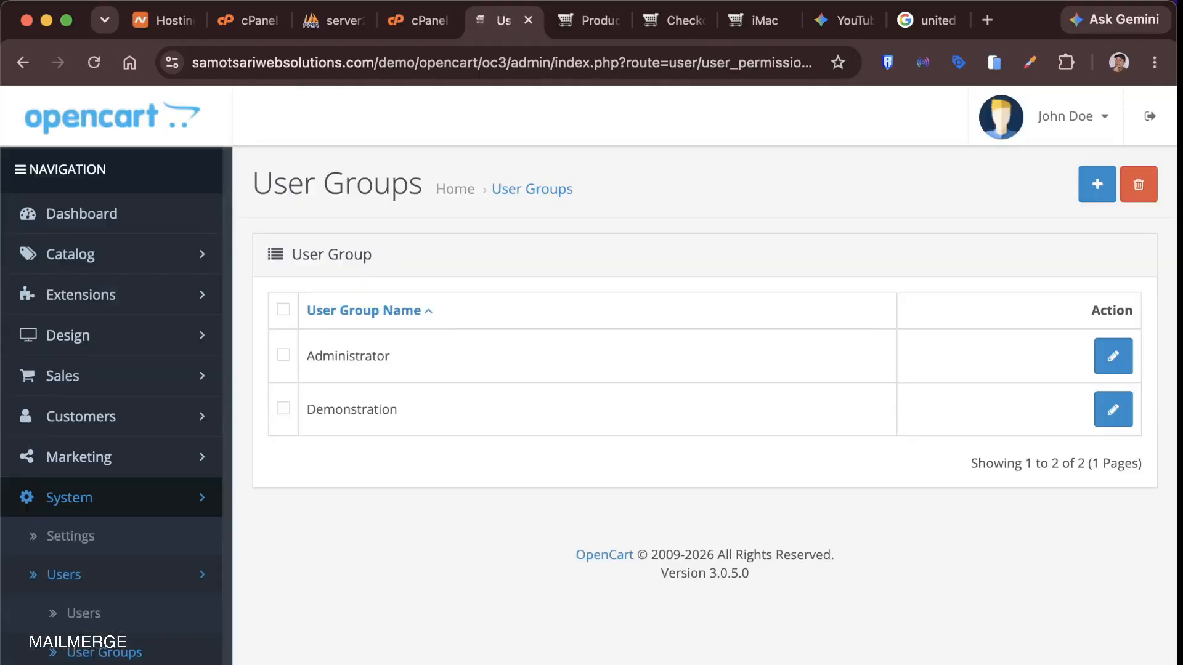
left_click(1113, 355)
scroll(365, 553, "down", 1)
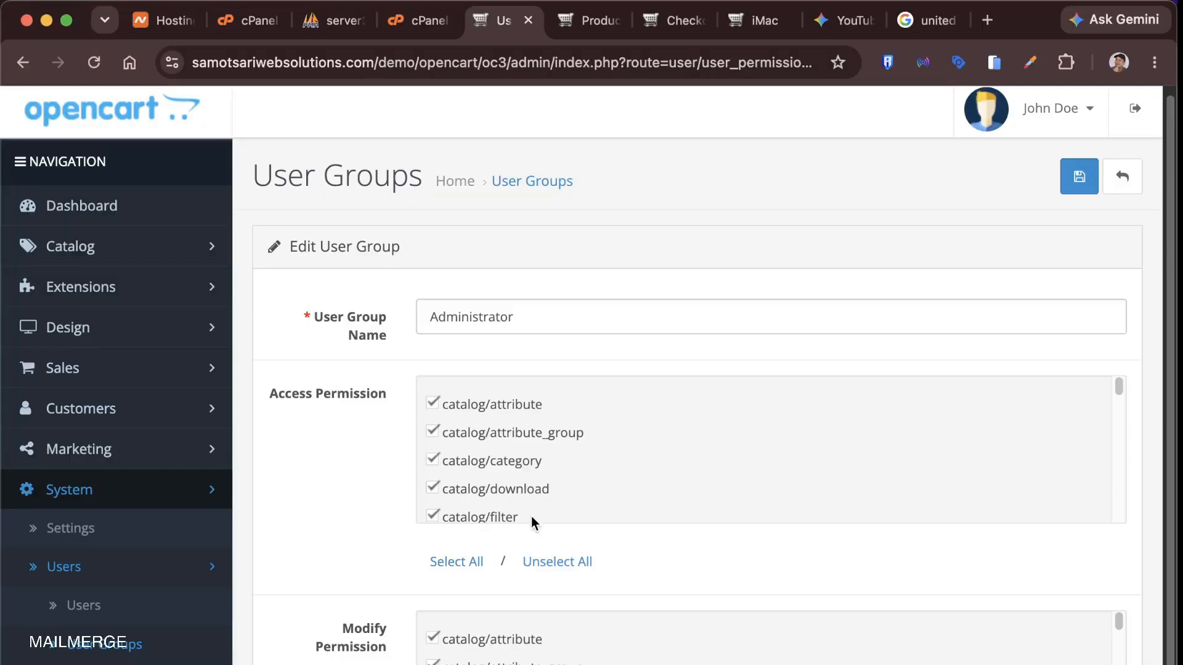
Find the "disc" entries in the group's permissions and grant Access Permission for marketing/discountcontrol
key("super+f")
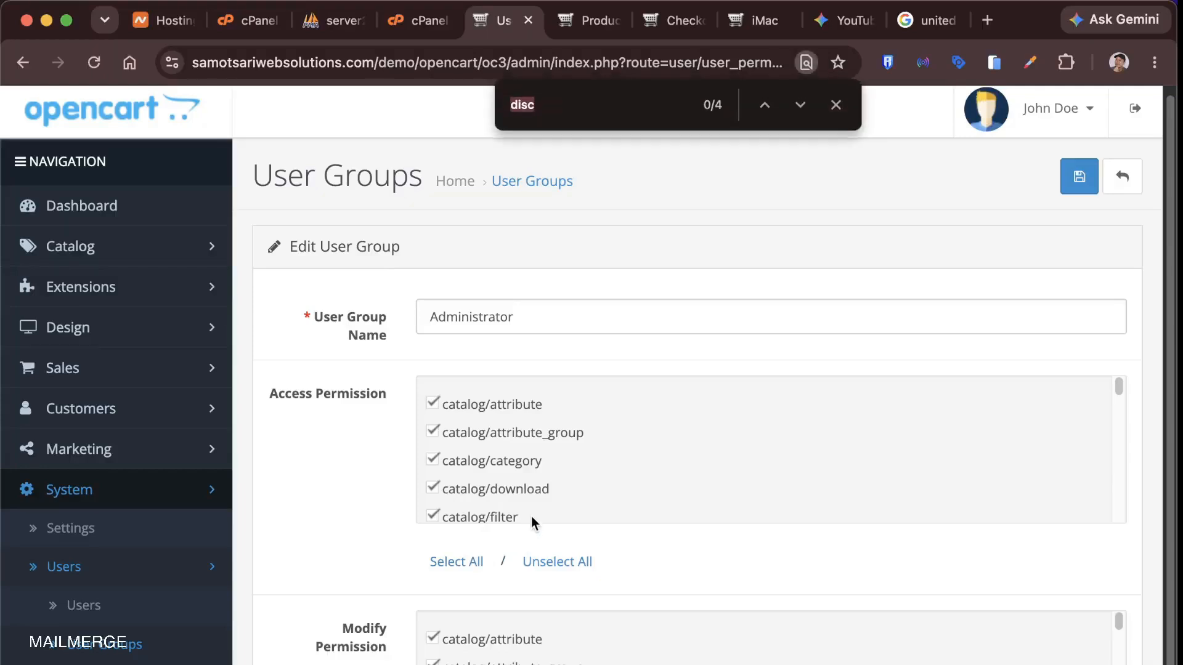
left_click(801, 104)
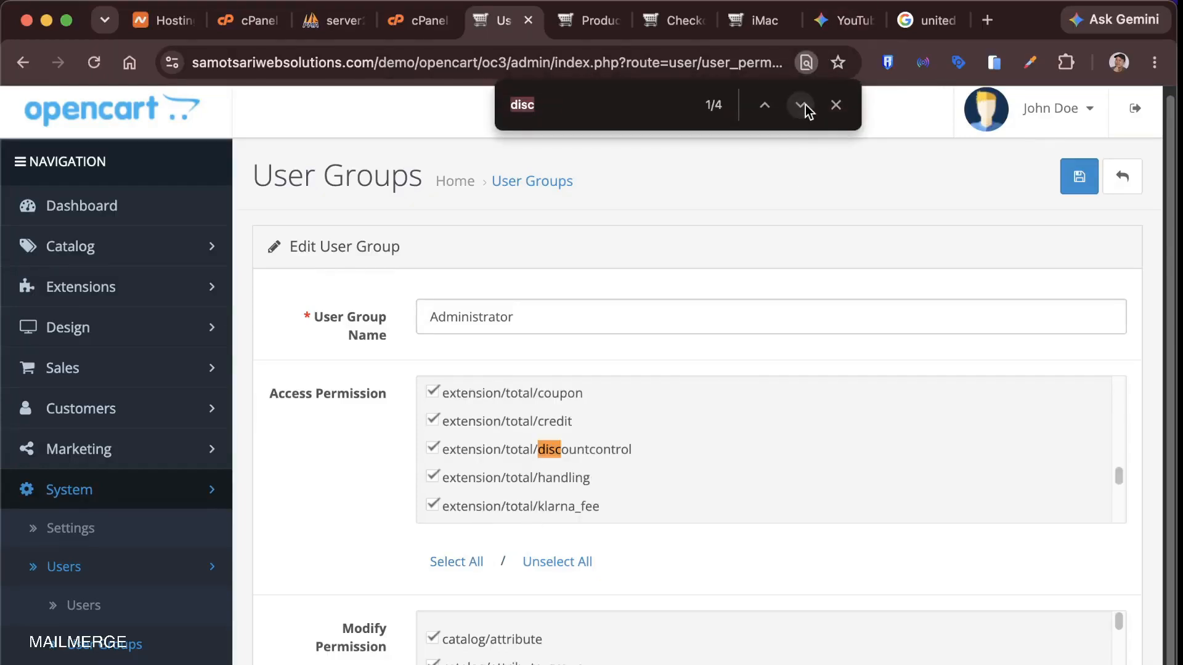
left_click(433, 448)
left_click(799, 105)
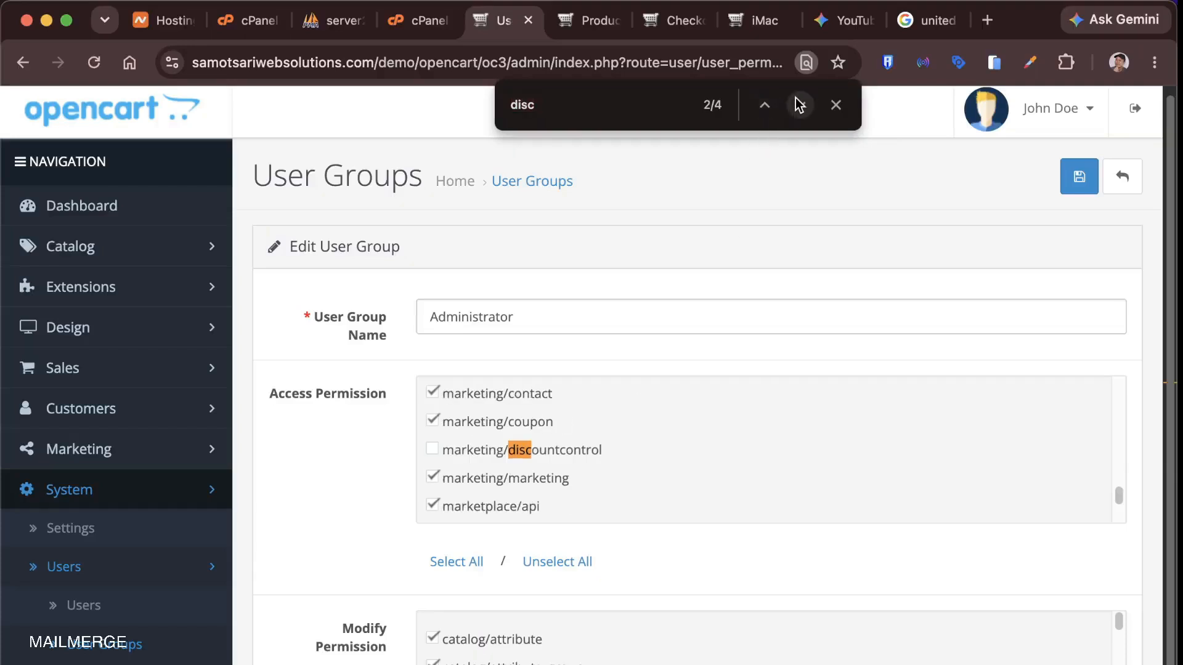
left_click(431, 450)
Find the discountcontrol entries under Modify Permission, enable marketing/discountcontrol and save the Administrator group
left_click(801, 106)
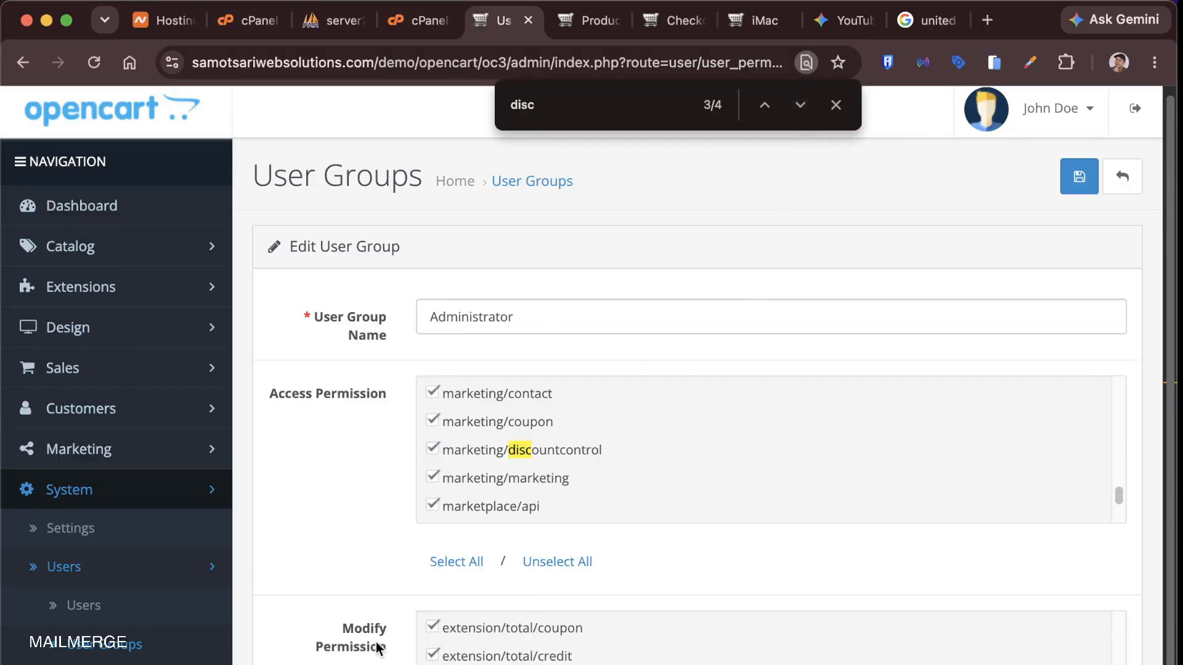
scroll(378, 642, "down", 1)
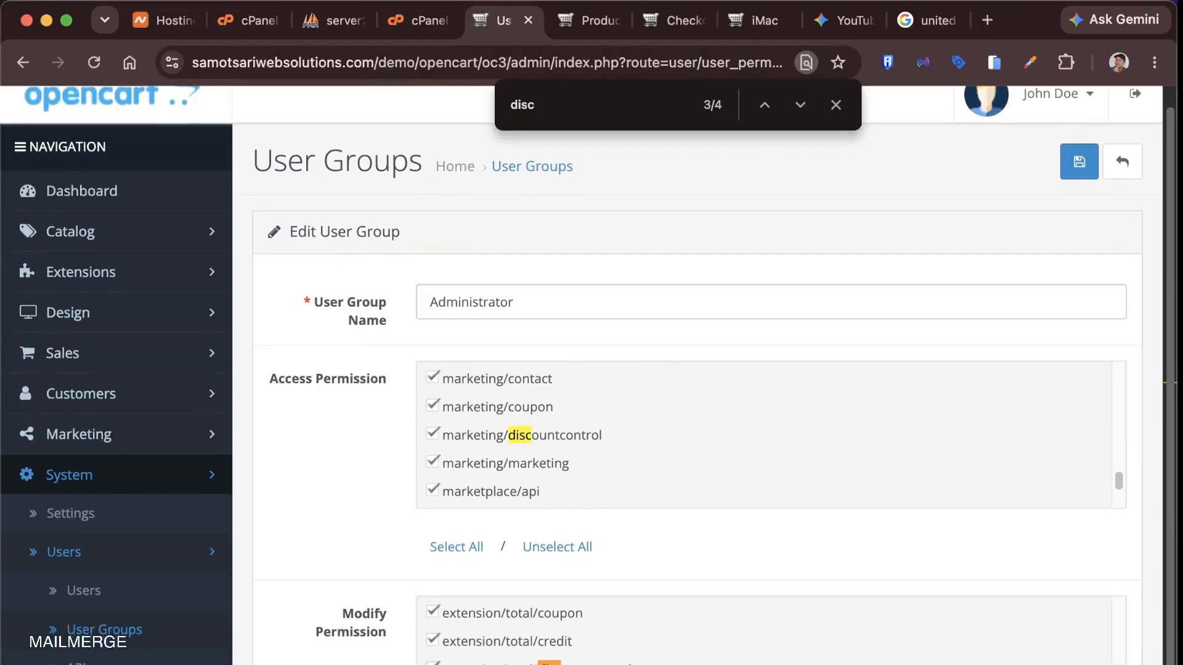
left_click(432, 664)
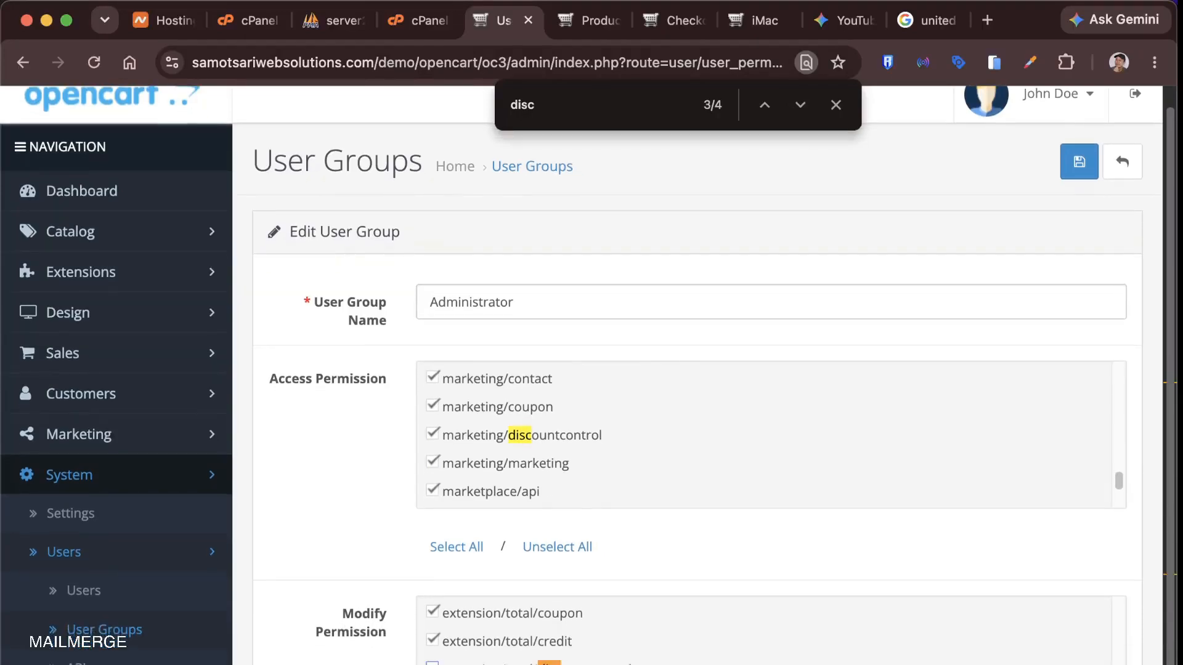
left_click(799, 105)
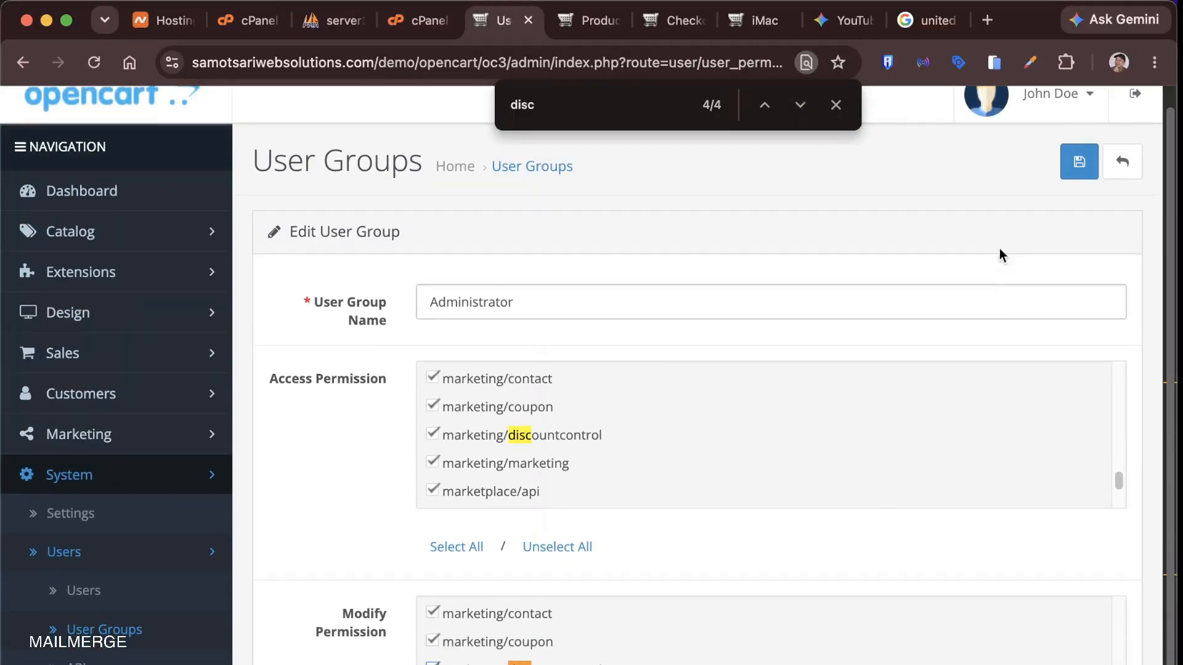
left_click(1077, 173)
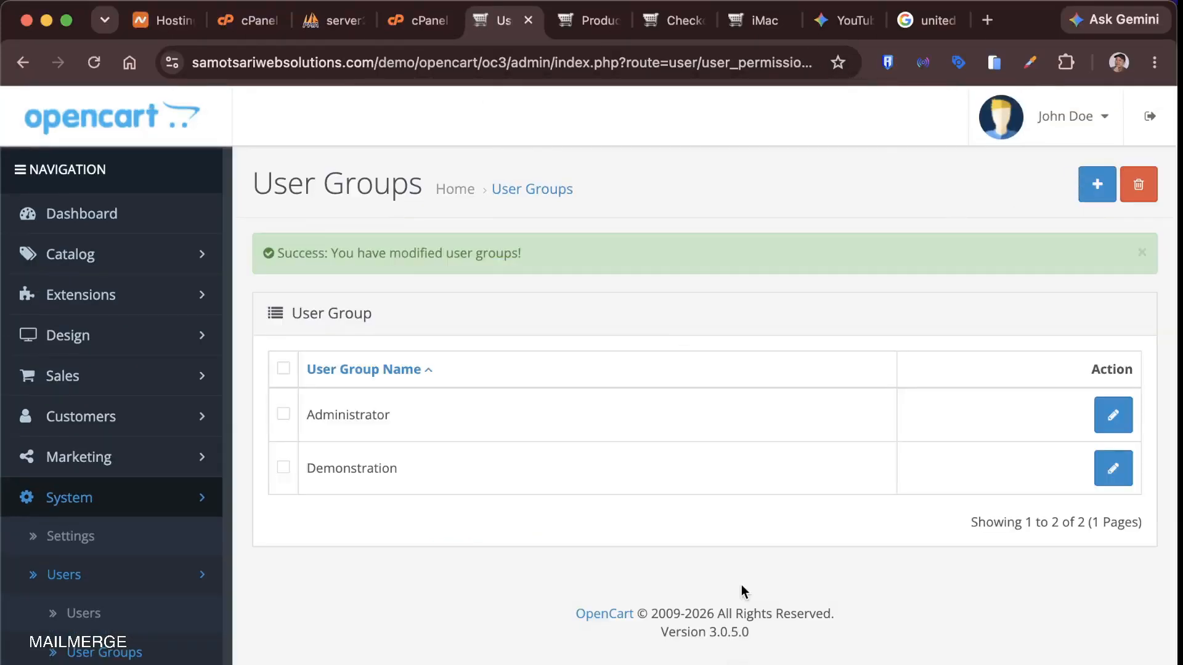
Open Shipping Discount Manager under Marketing and add a new shipping discount named "test"
left_click(173, 467)
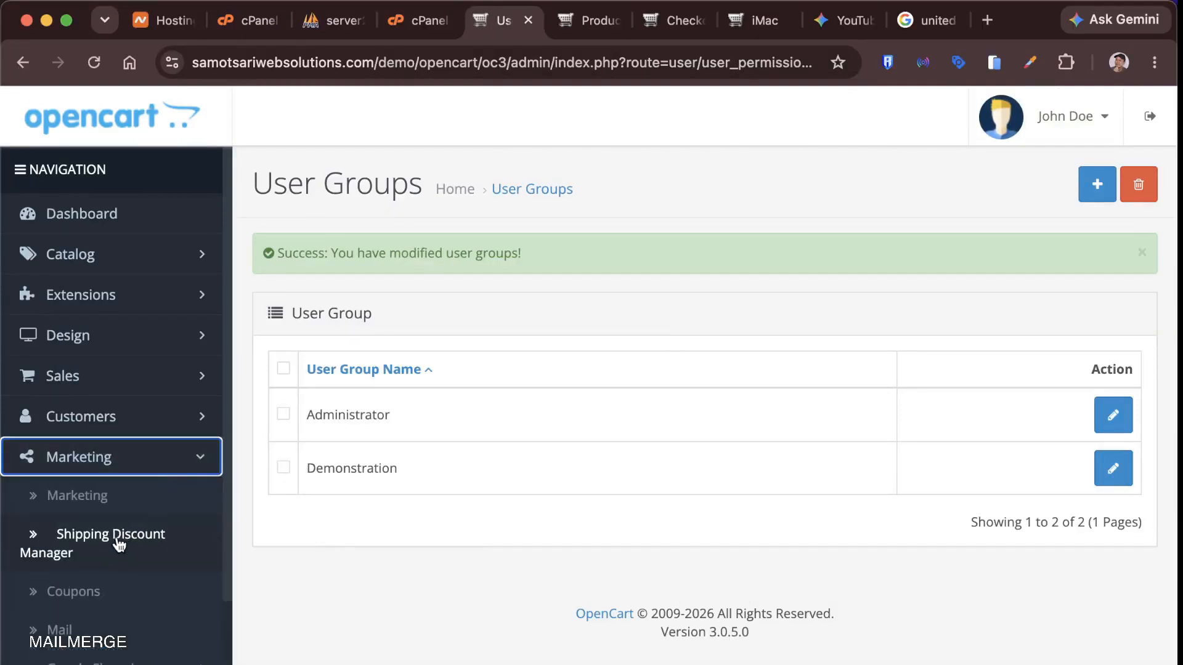
left_click(148, 549)
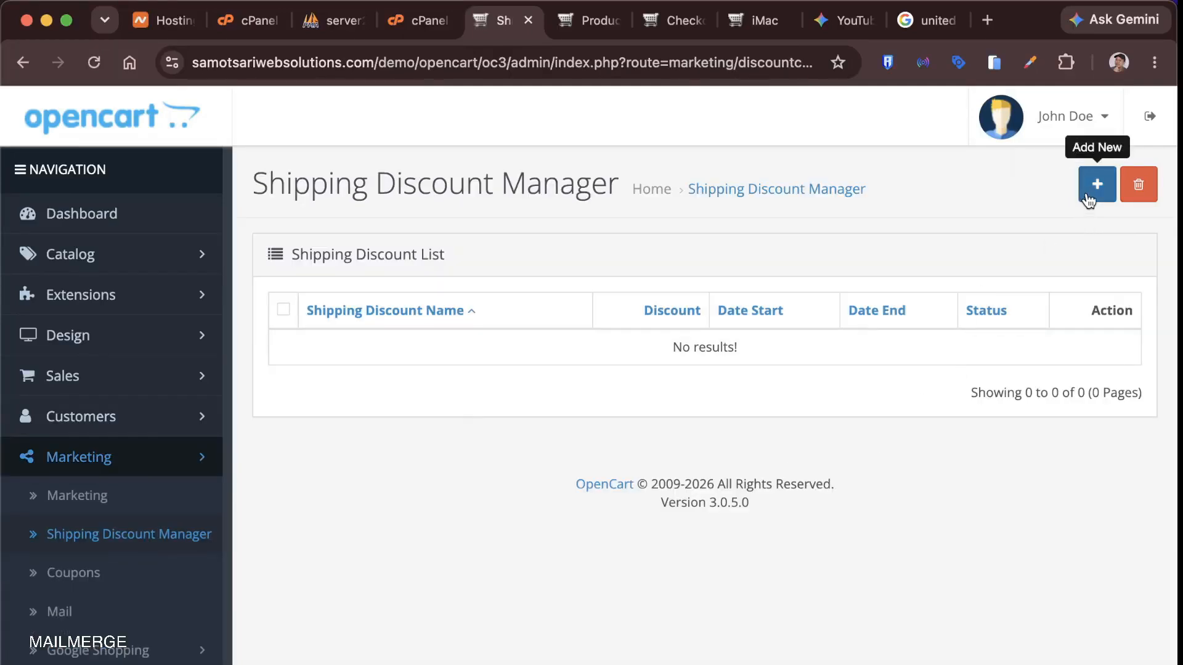
left_click(1088, 200)
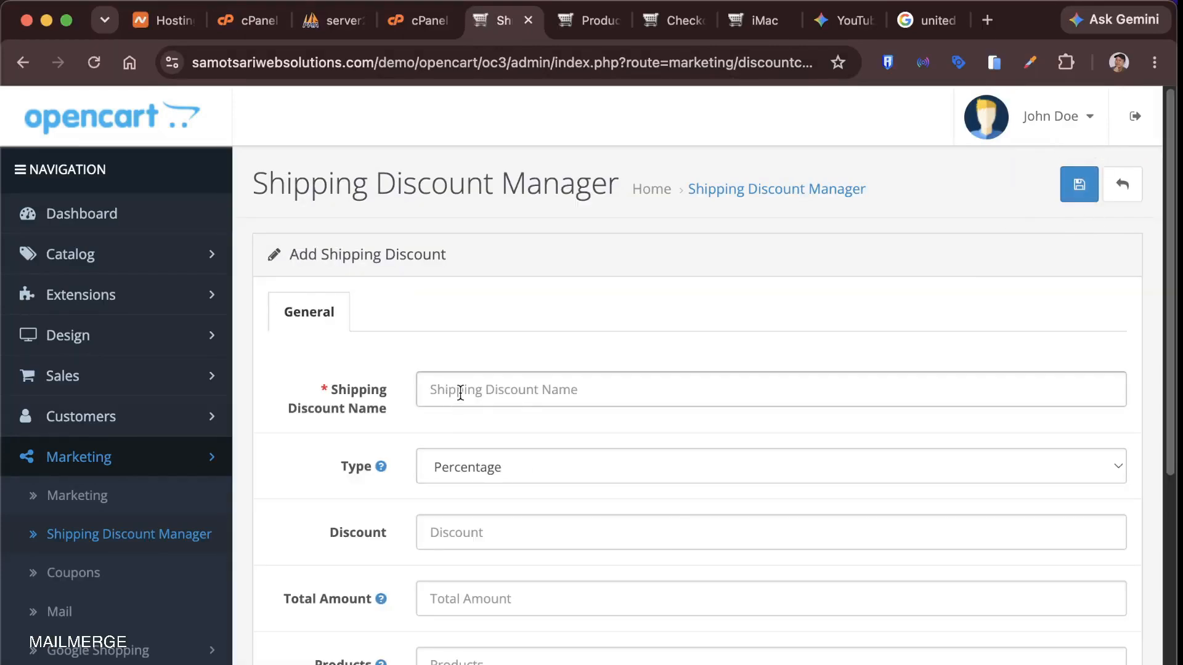
left_click(460, 392)
left_click(561, 438)
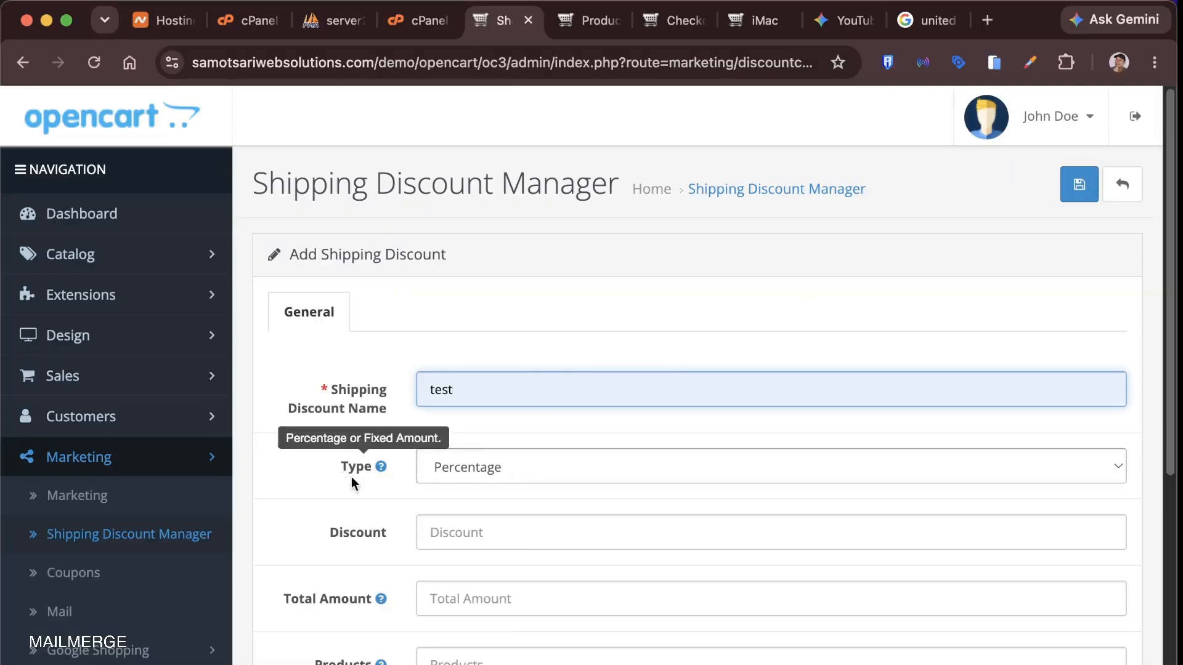
Keep the discount's type as Percentage and set its Discount value to 50
scroll(385, 493, "down", 1)
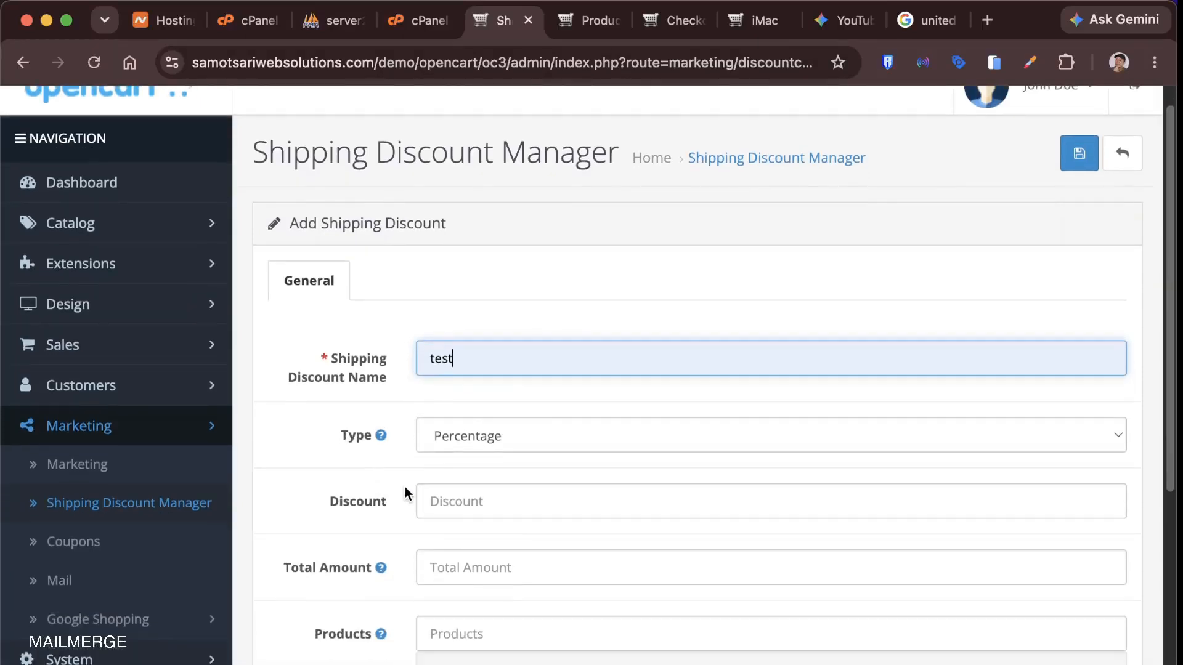
left_click(467, 442)
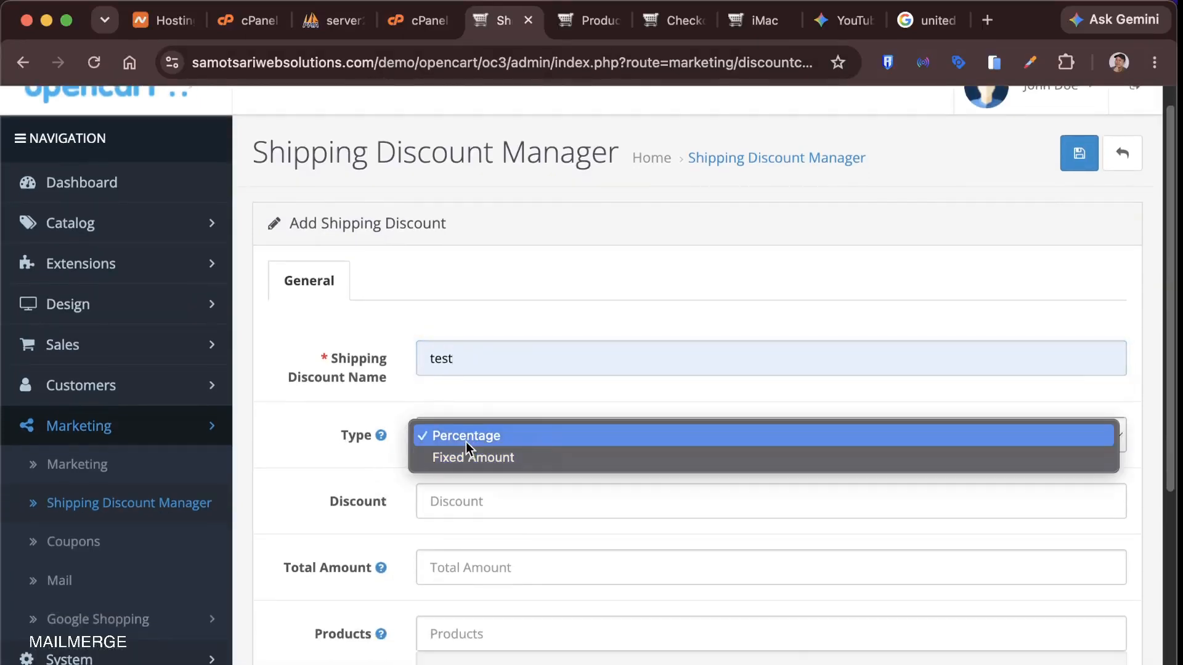
left_click(466, 442)
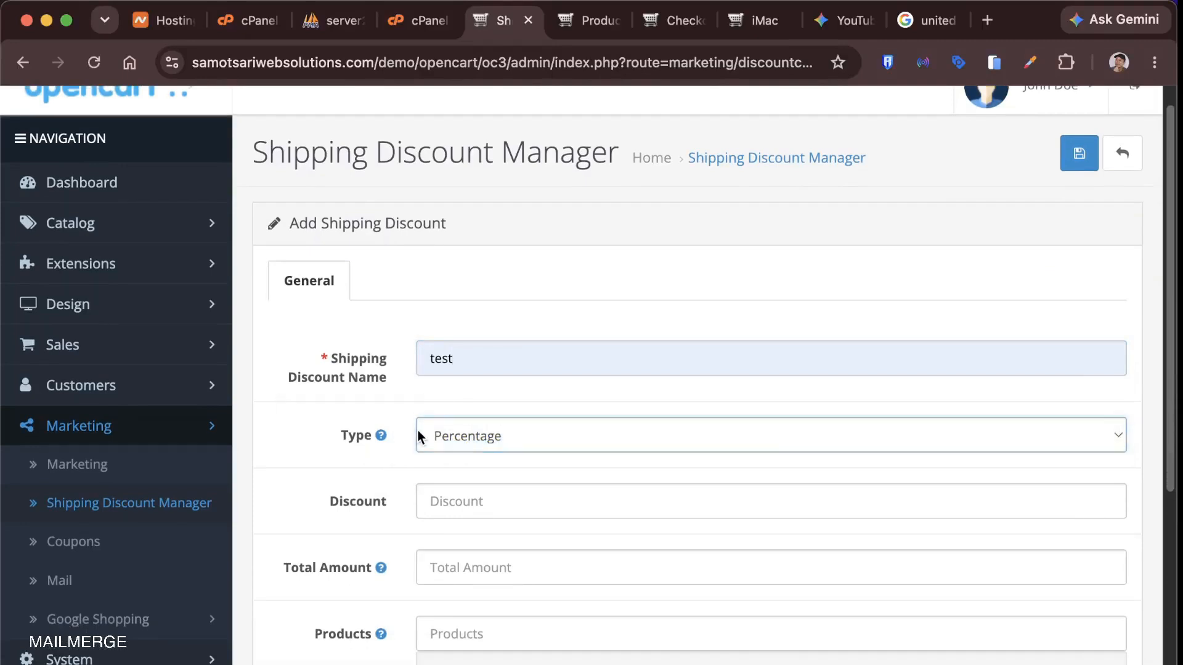
left_click(468, 439)
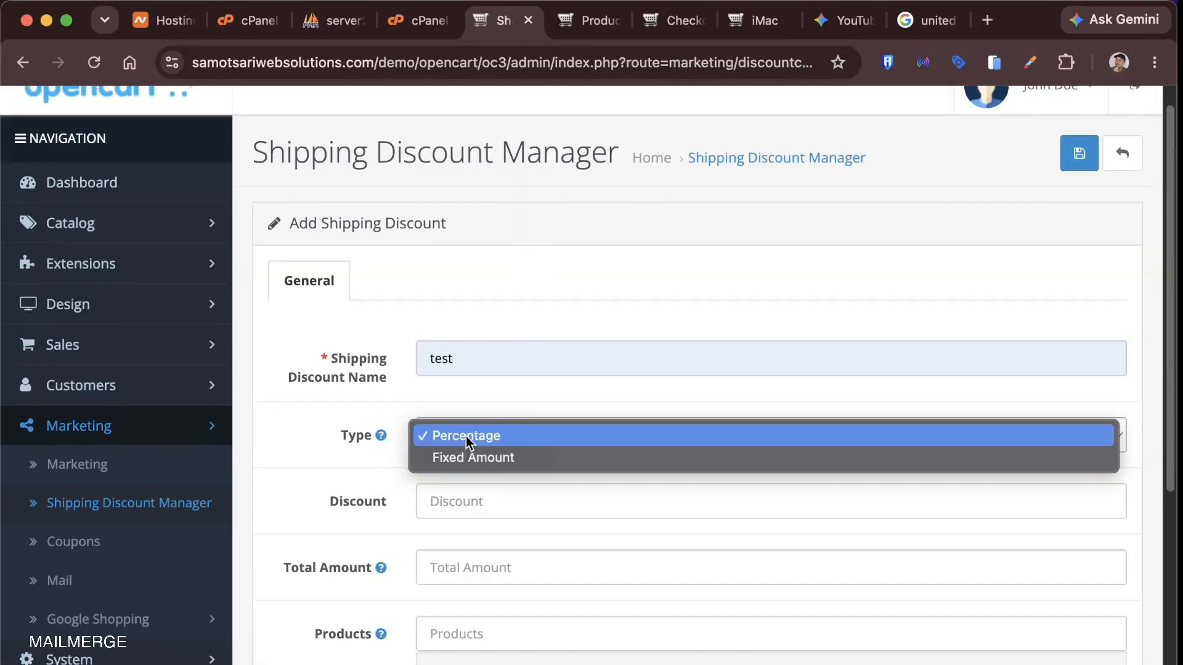
left_click(435, 502)
left_click(438, 504)
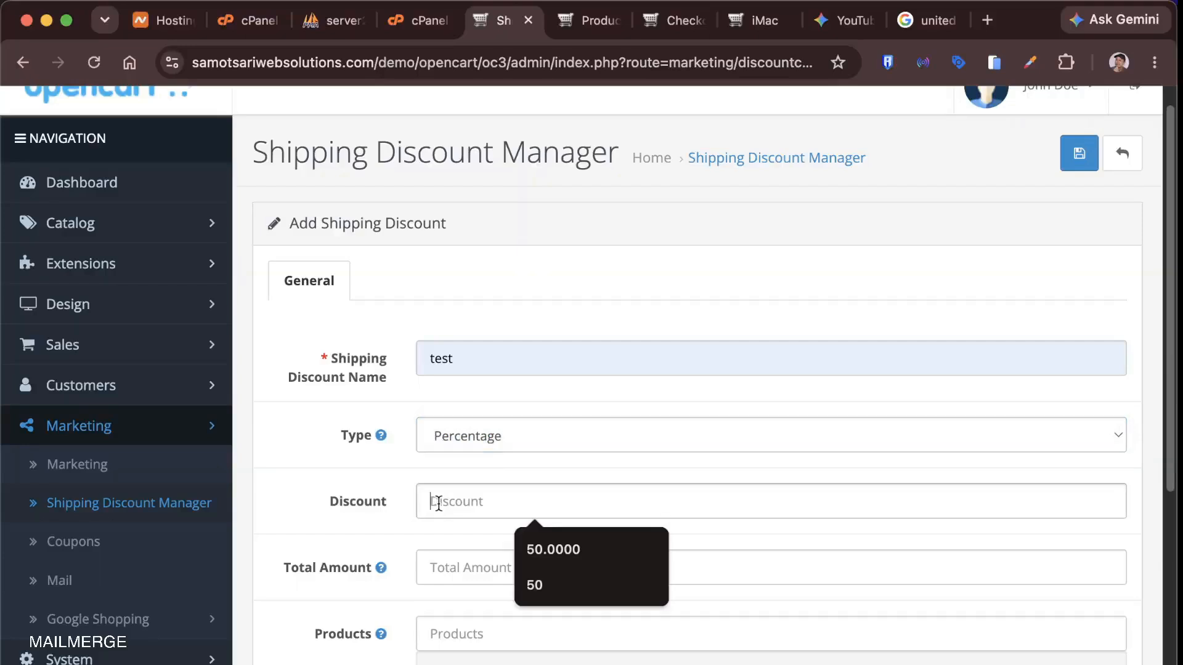
left_click(542, 593)
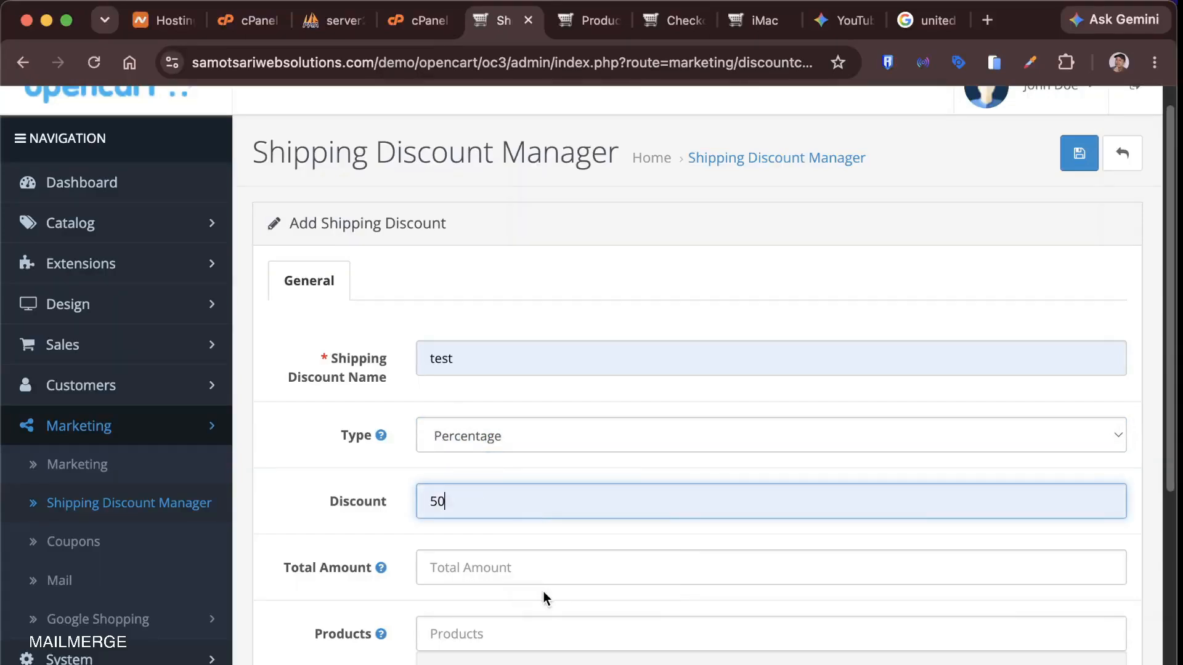
left_click(452, 430)
Set the shipping discount's Total Amount to 10
scroll(474, 480, "down", 2)
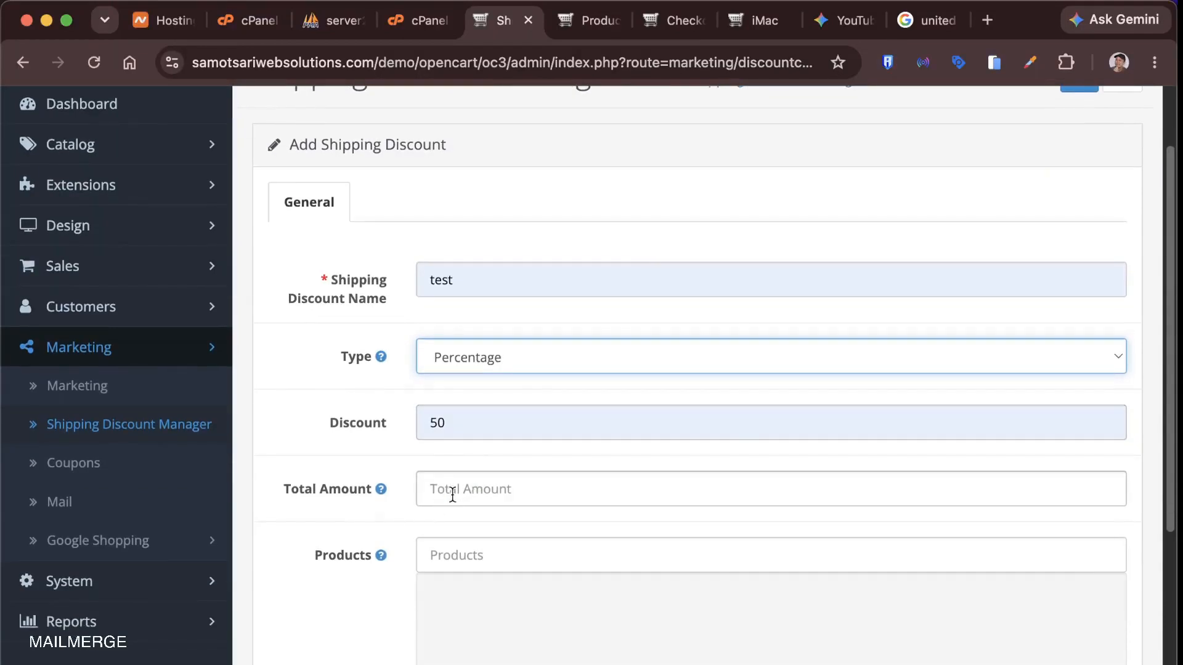
left_click(453, 491)
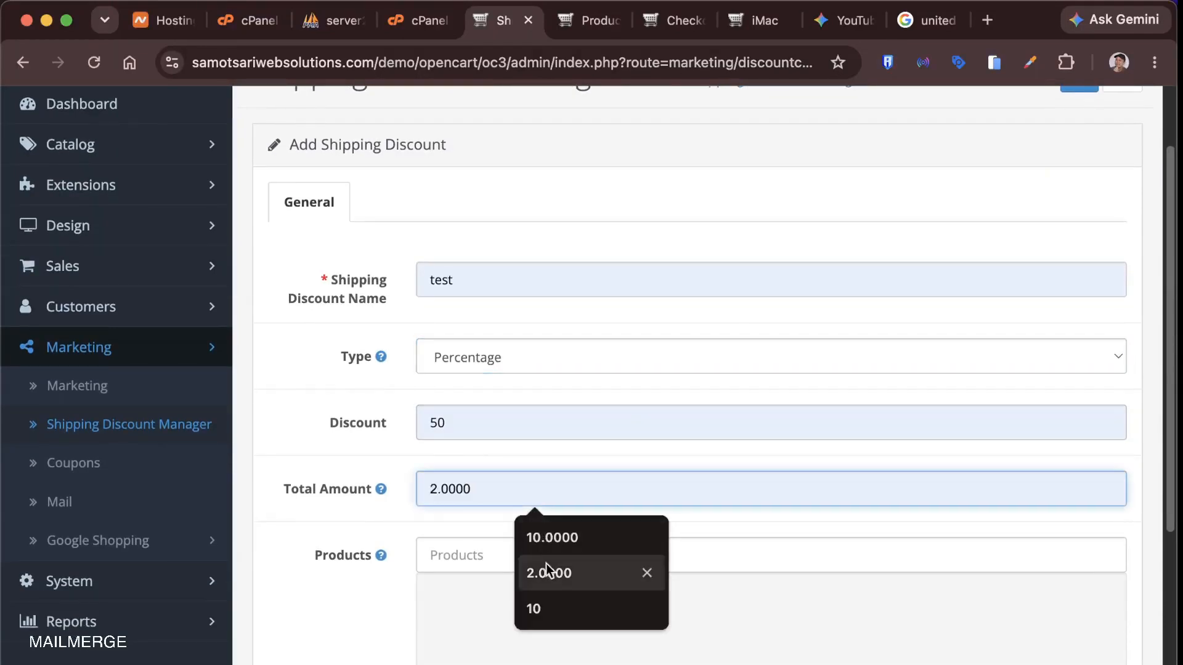
left_click(528, 607)
scroll(524, 603, "down", 5)
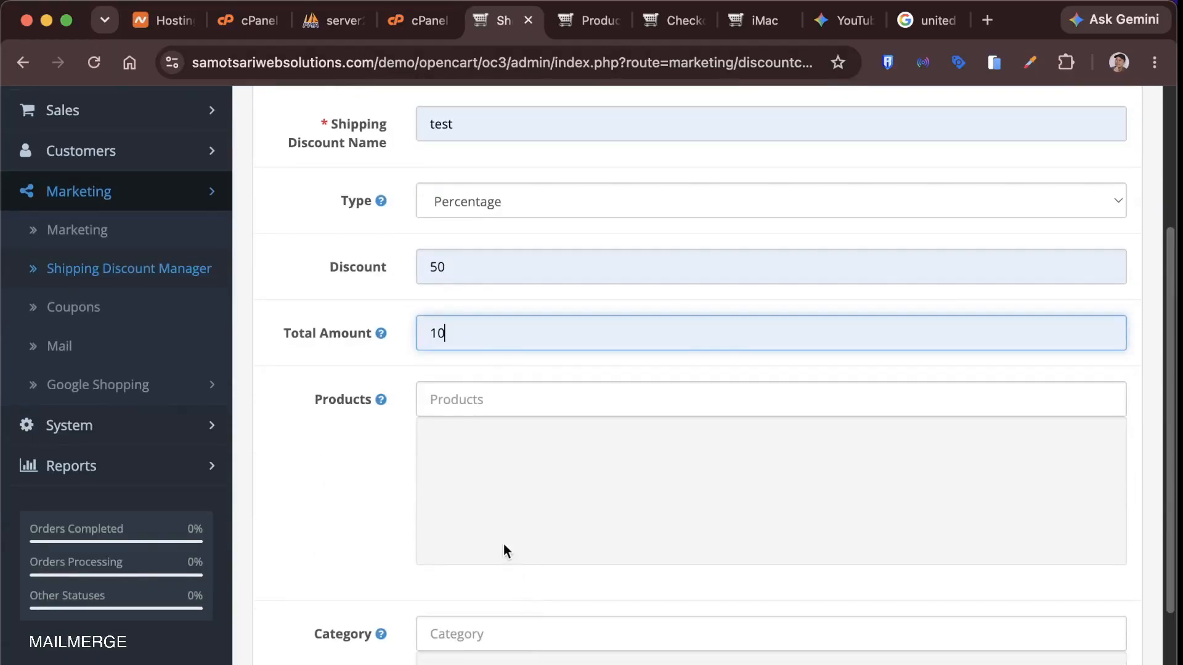
left_click_drag(454, 339, 416, 323)
type("1")
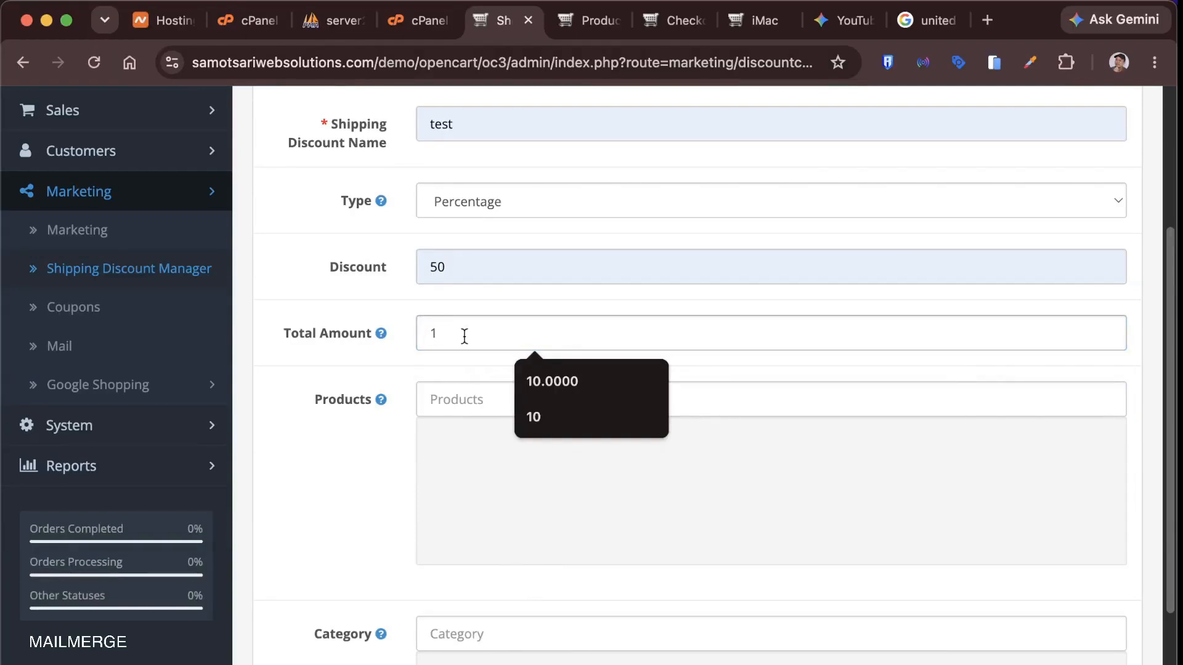
type("0")
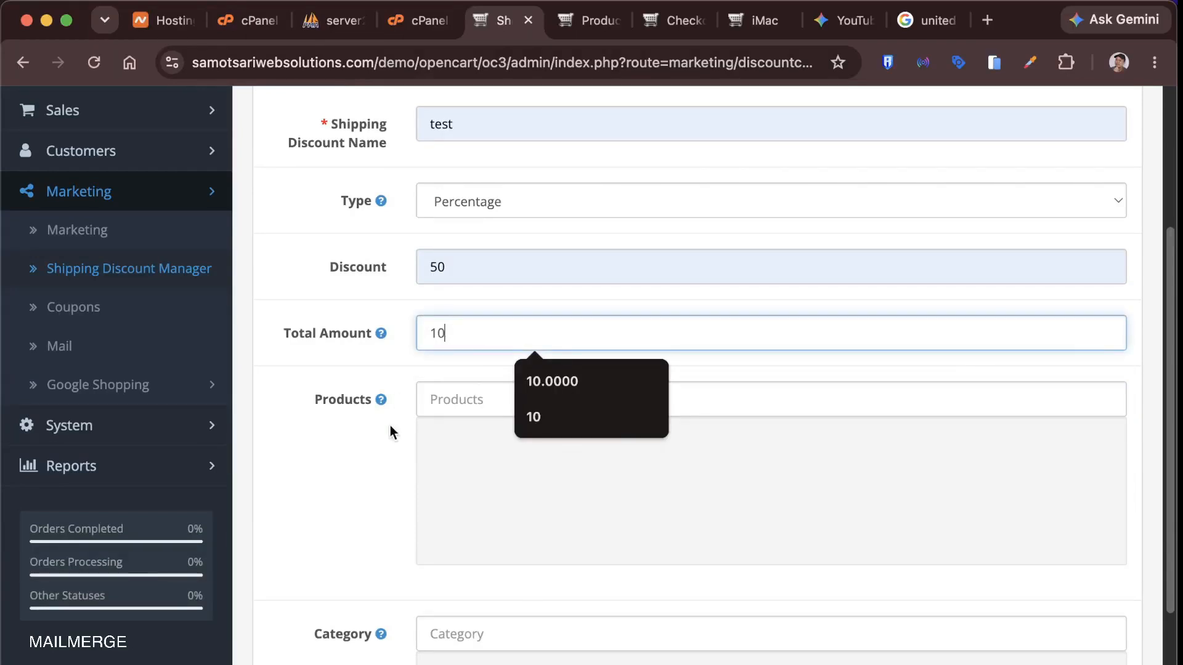
Add iMac and Apple Cinema 30" to the discount's Products list
left_click(486, 408)
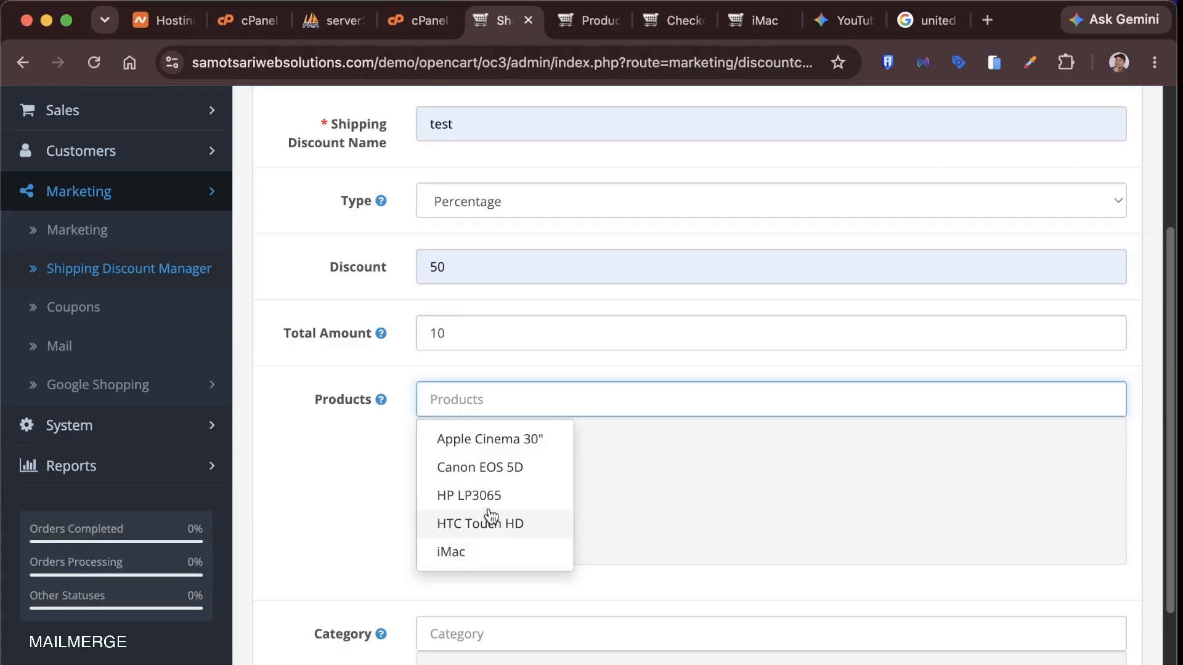
left_click(476, 553)
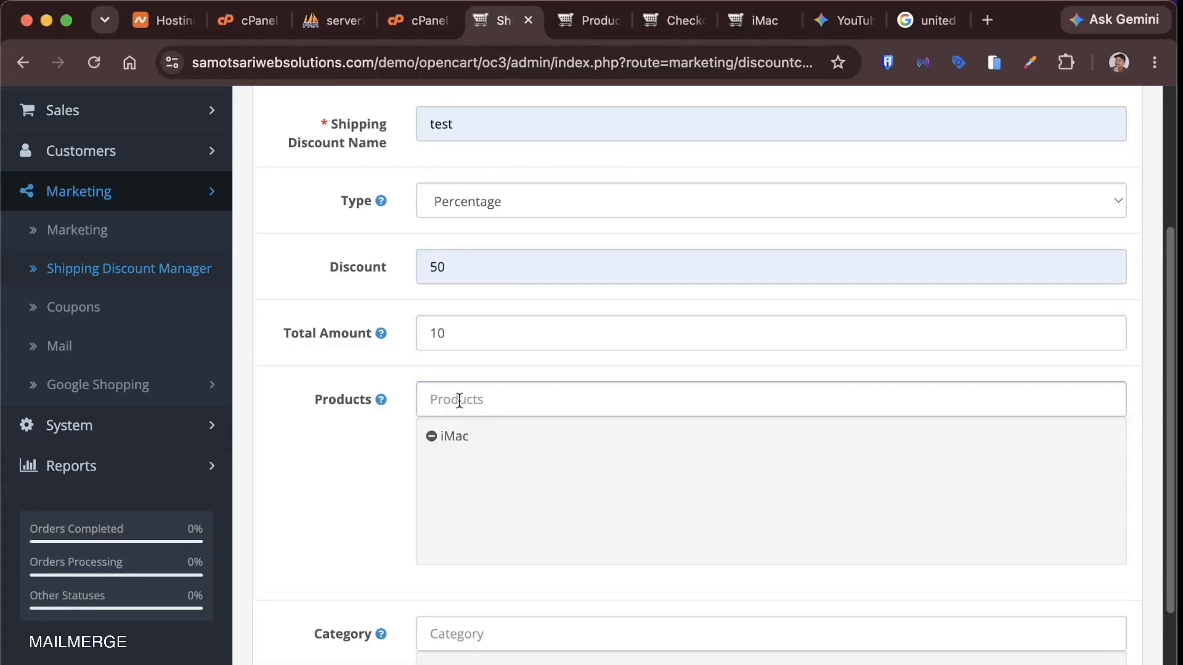
left_click(438, 397)
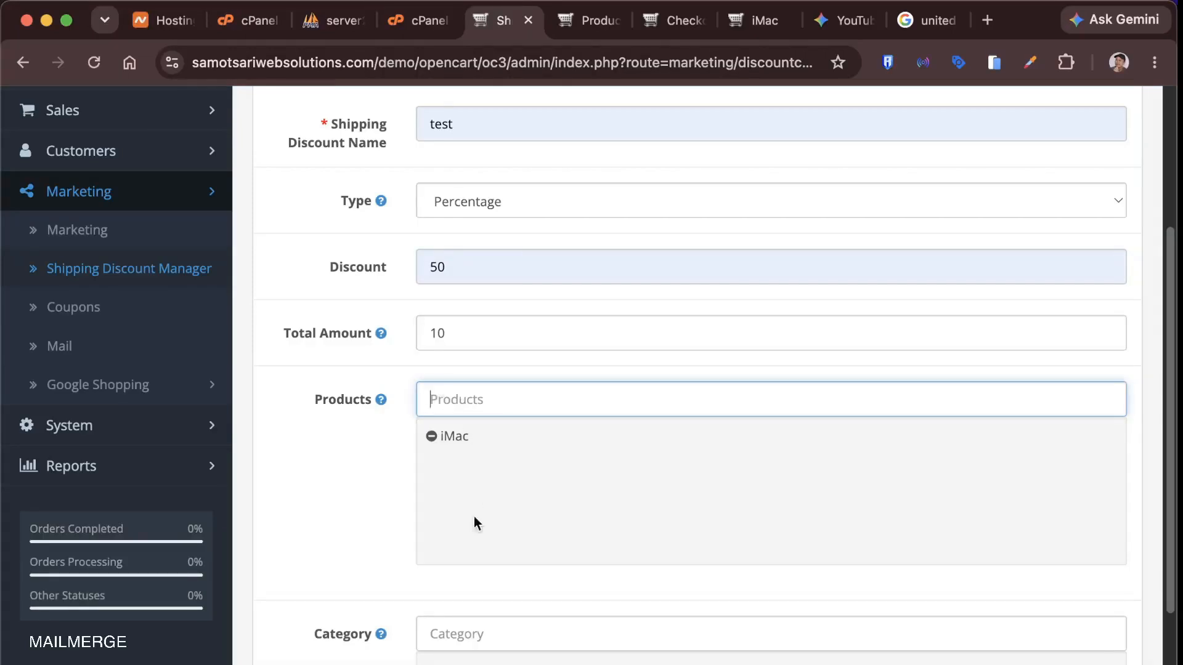
left_click(483, 393)
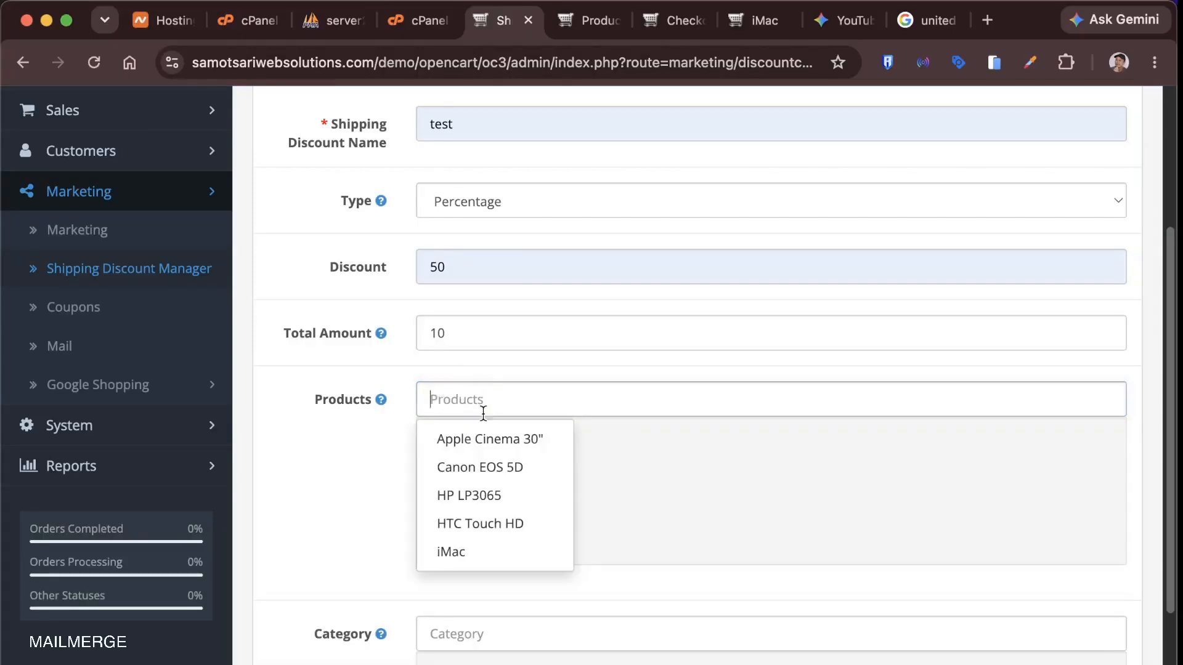
left_click(501, 445)
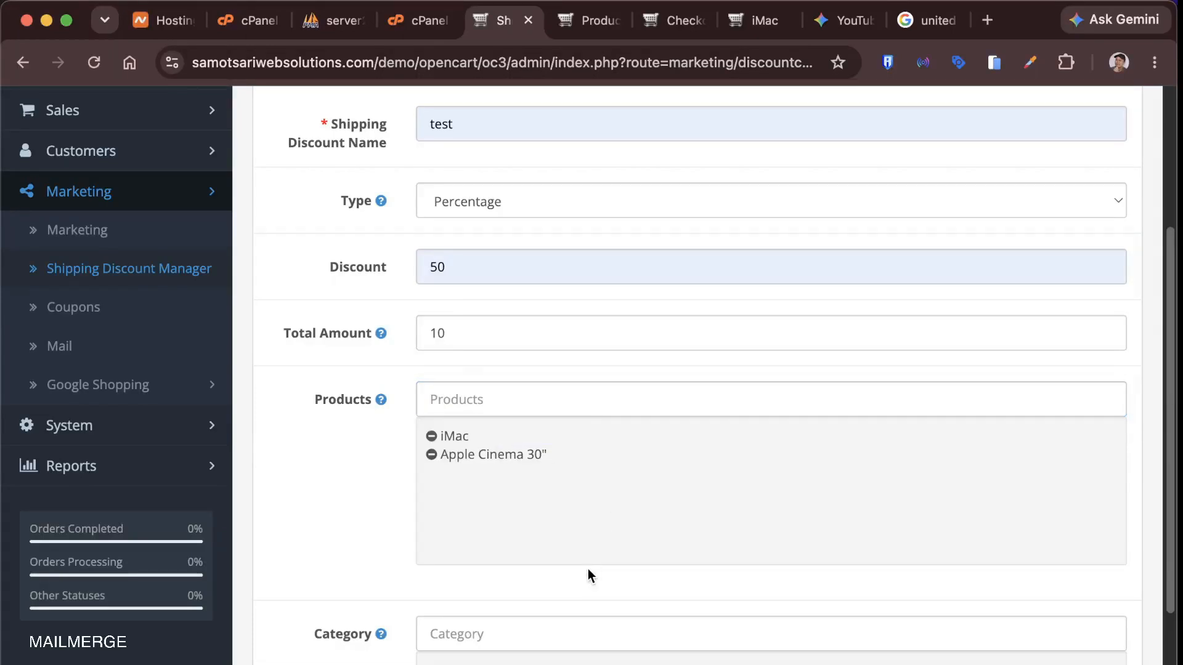
Add the Cameras and Components categories to the discount's Category list
scroll(588, 570, "down", 2)
left_click(500, 523)
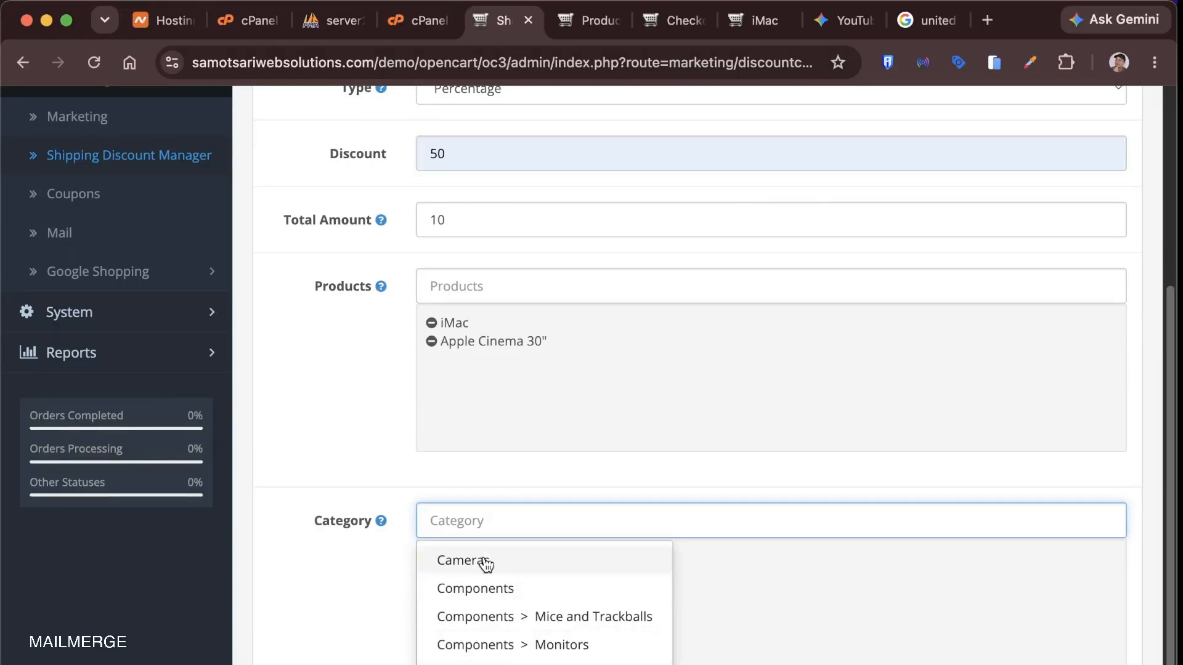
left_click(487, 563)
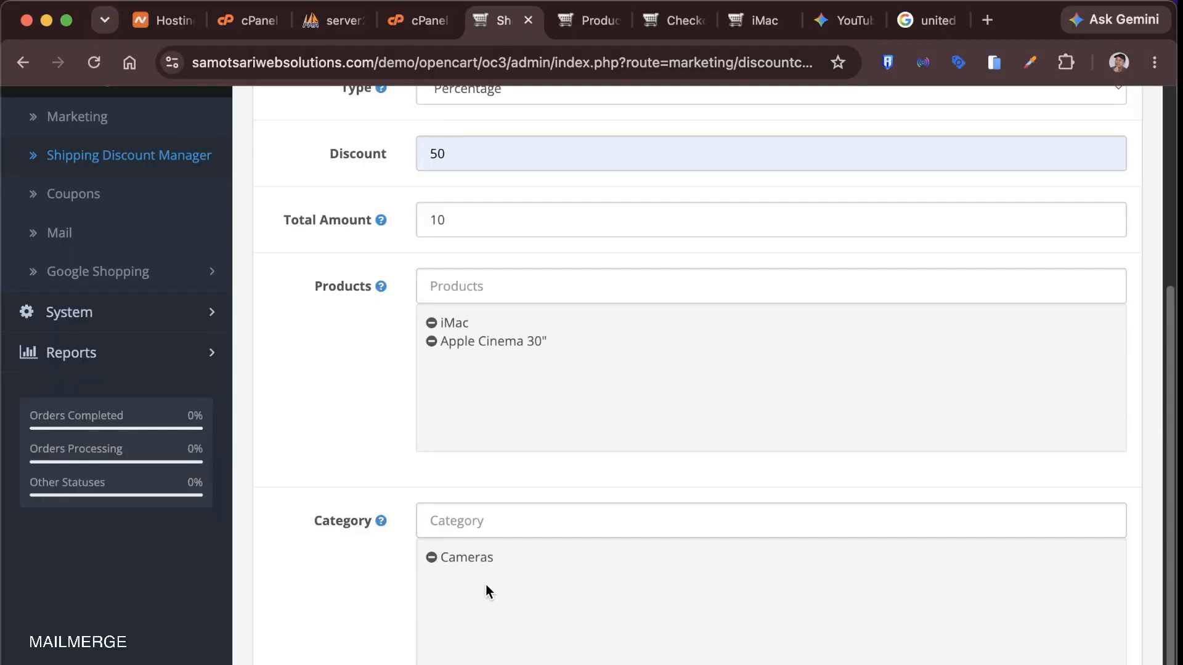
scroll(488, 592, "down", 3)
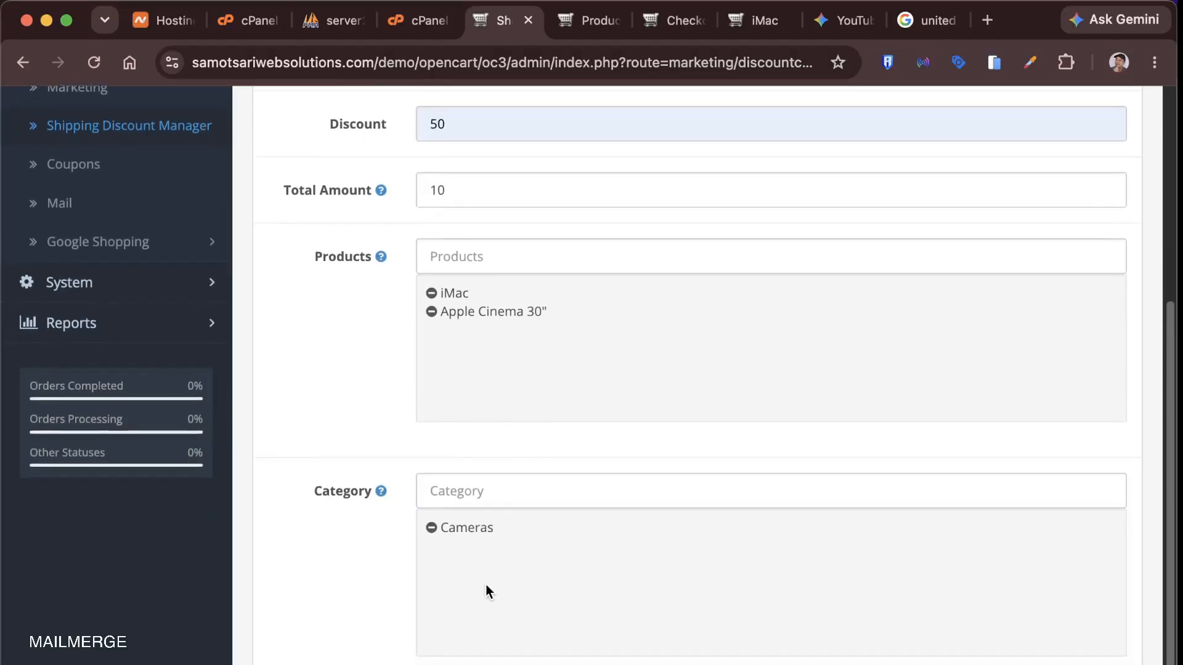
scroll(486, 588, "down", 4)
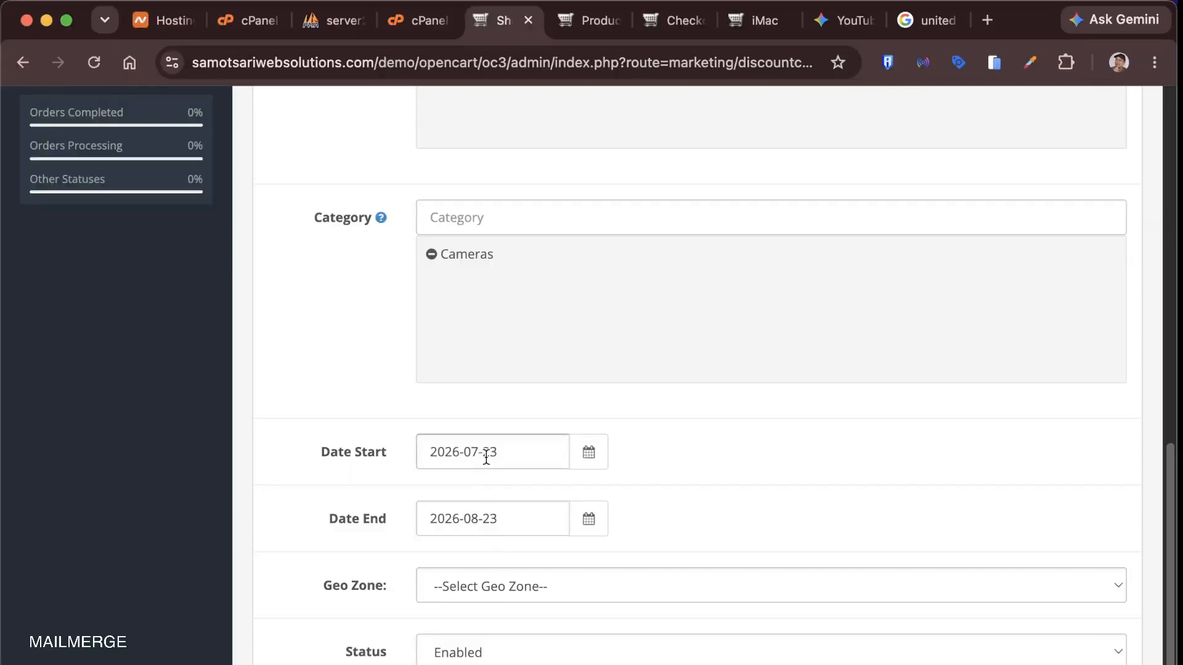
left_click(470, 521)
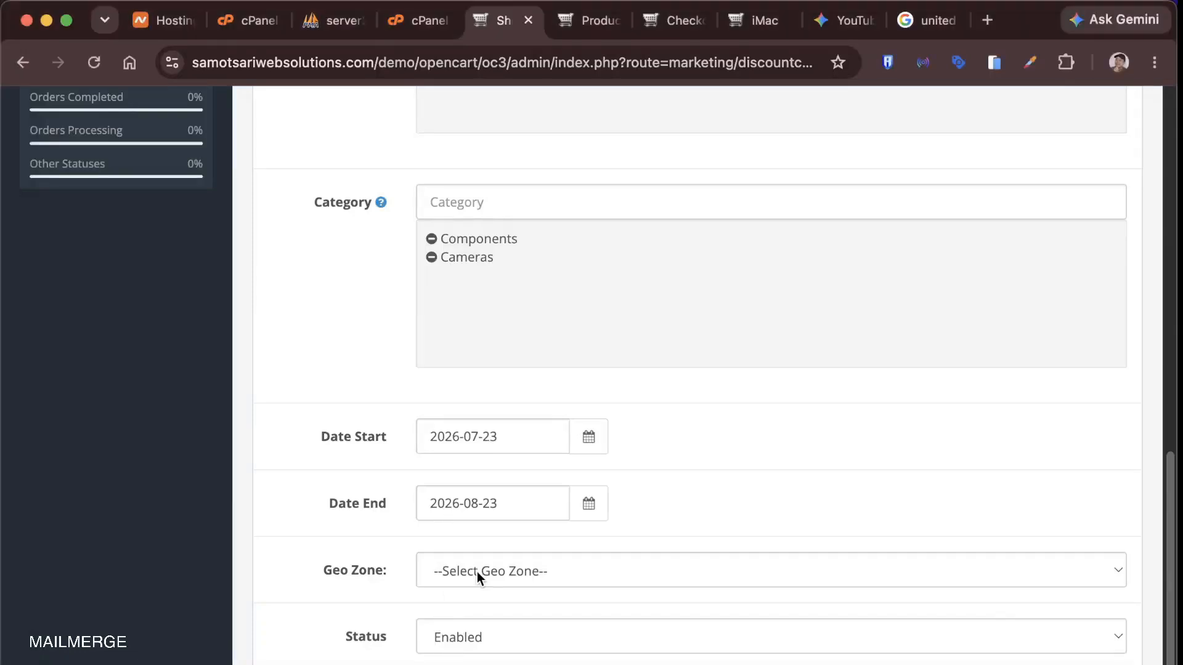
Set the discount's Geo Zone to UK Shipping and save the shipping discount
left_click(644, 563)
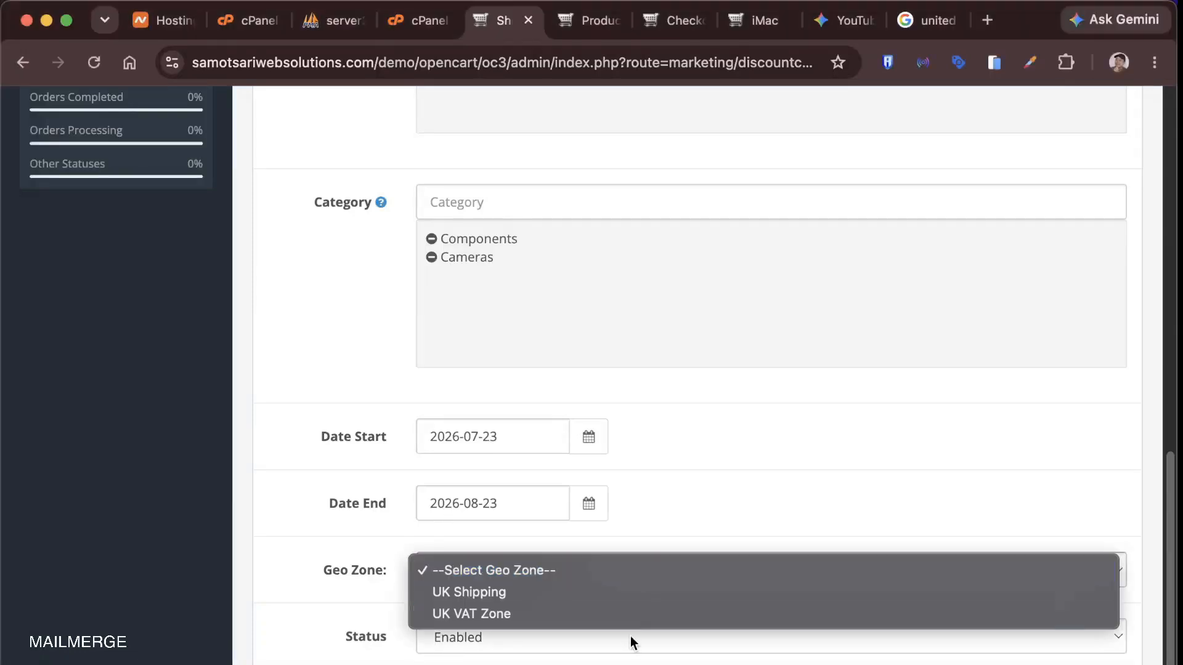
left_click(634, 595)
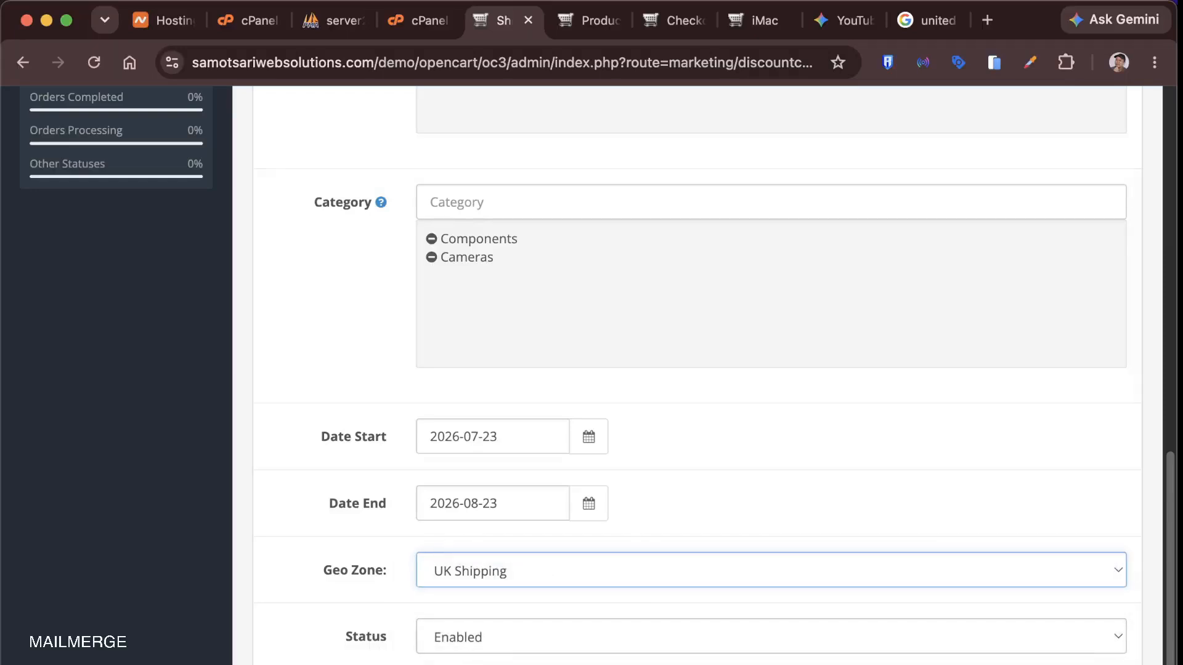
scroll(1131, 234, "up", 10)
left_click(1076, 196)
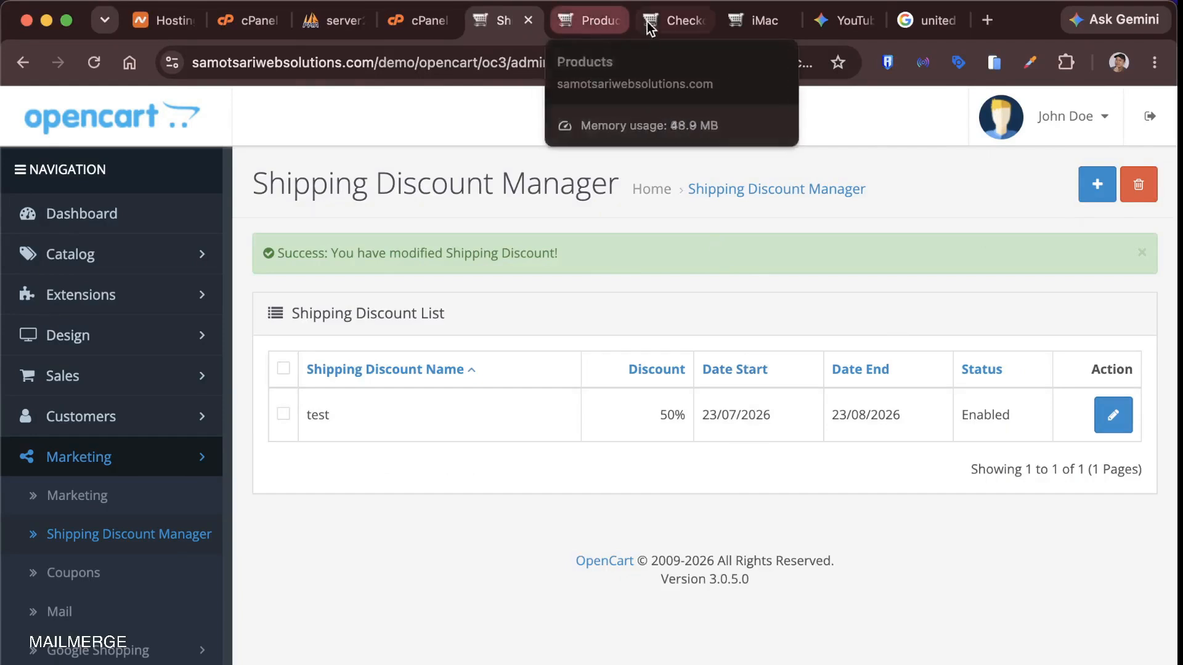
Switch to the storefront checkout, reload it, and continue through Billing Details and Delivery Details with the existing address
left_click(663, 22)
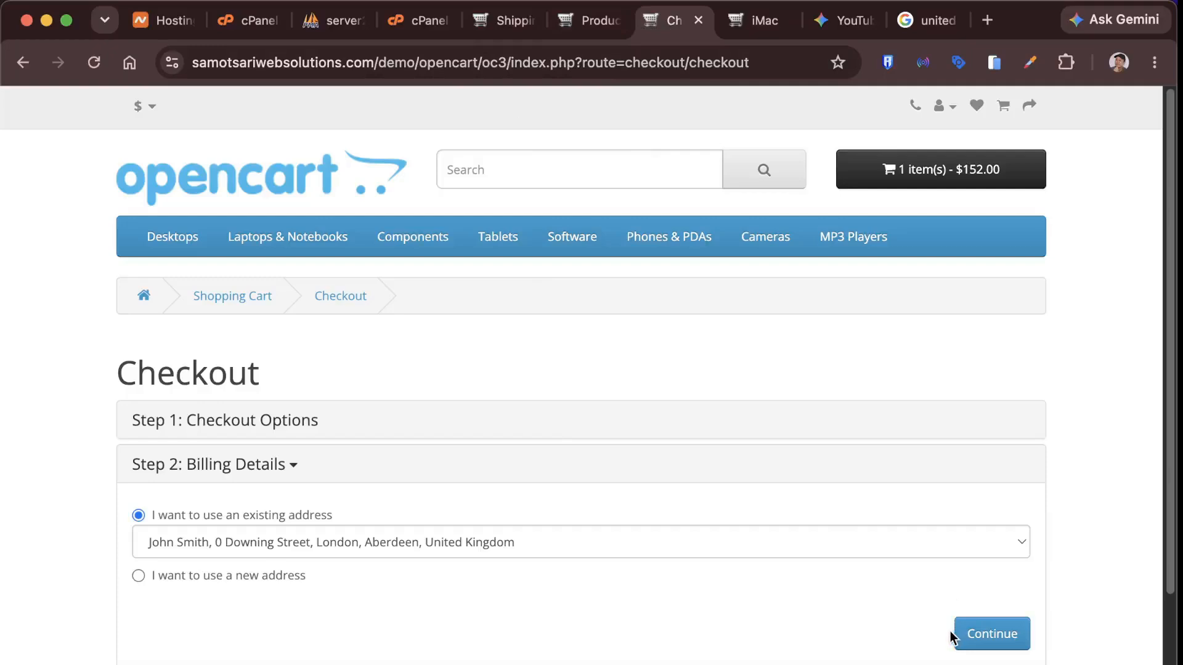
left_click(94, 63)
mouse_move(412, 345)
scroll(578, 220, "down", 5)
scroll(624, 383, "up", 3)
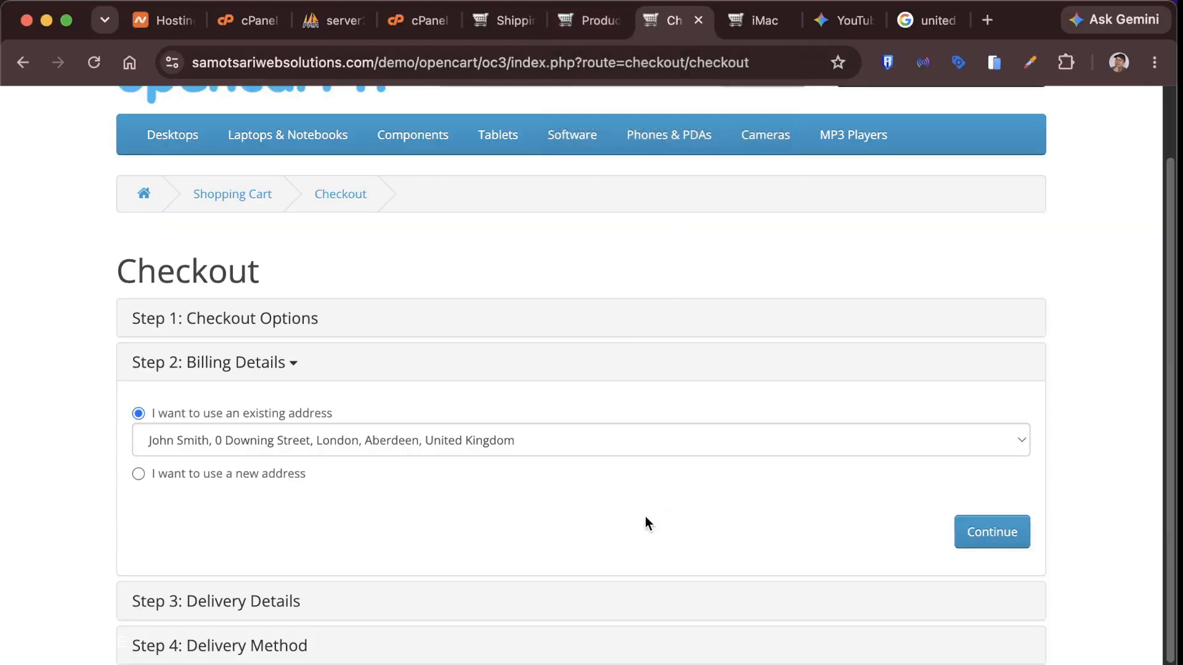
scroll(645, 517, "down", 1)
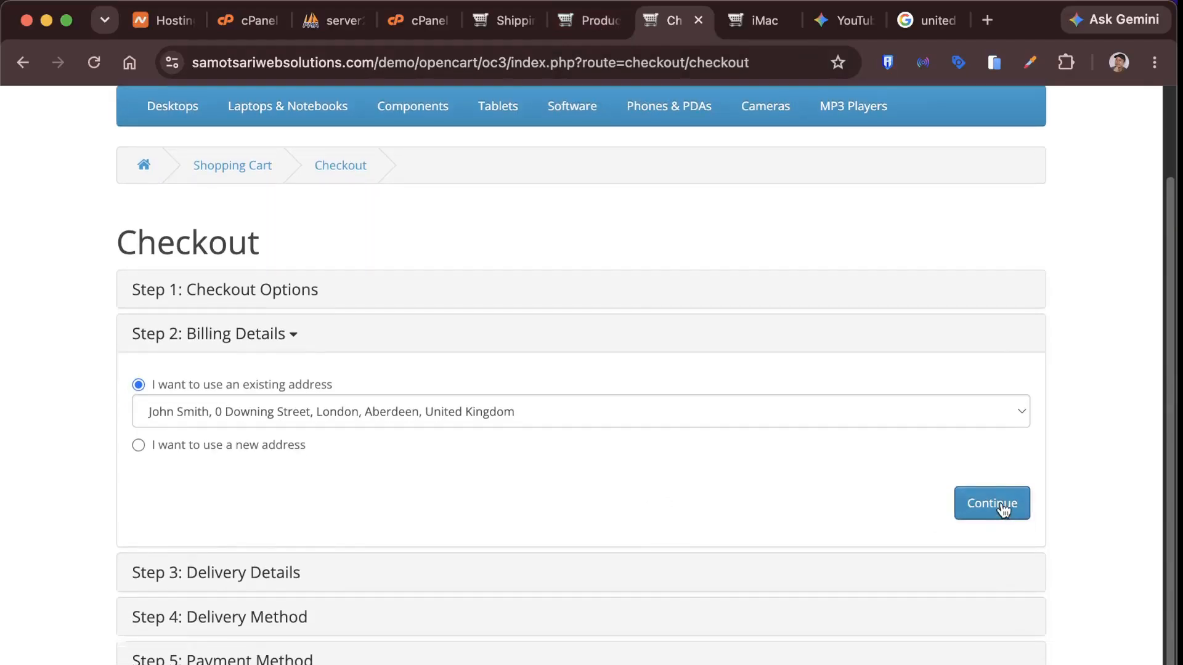
left_click(1000, 503)
left_click(999, 474)
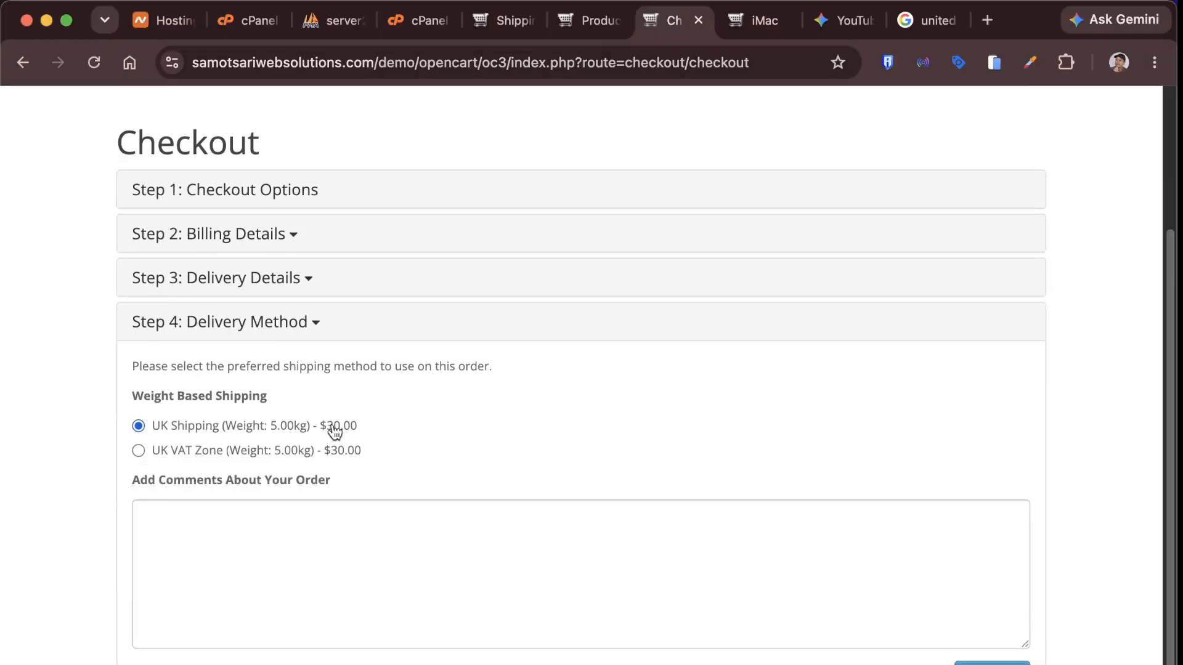
Continue checkout with UK Shipping and Cash On Delivery, accepting the Terms & Conditions to reach the Confirm Order step
scroll(335, 434, "down", 1)
scroll(547, 489, "down", 3)
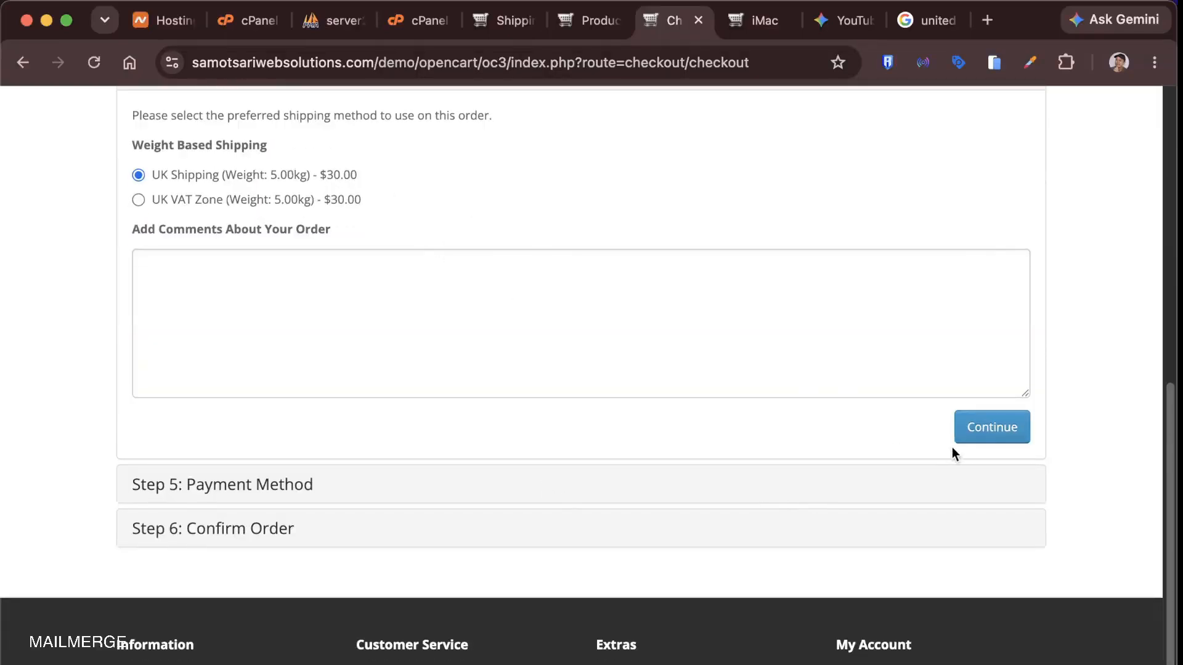
left_click(972, 430)
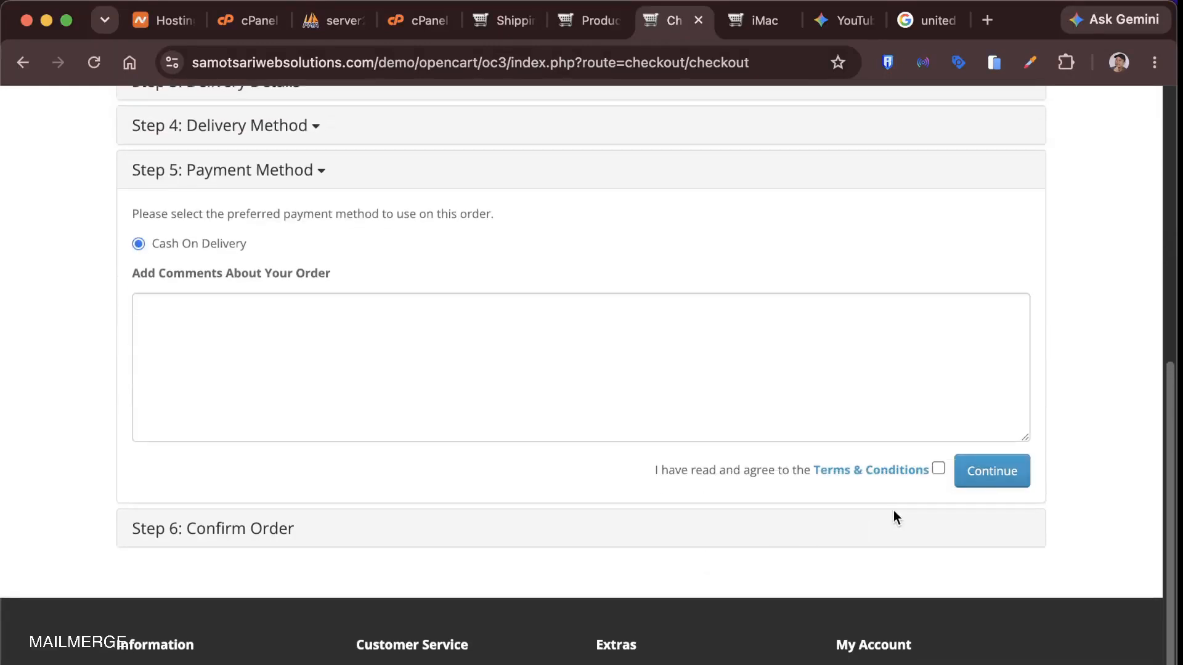
left_click(938, 470)
left_click(982, 475)
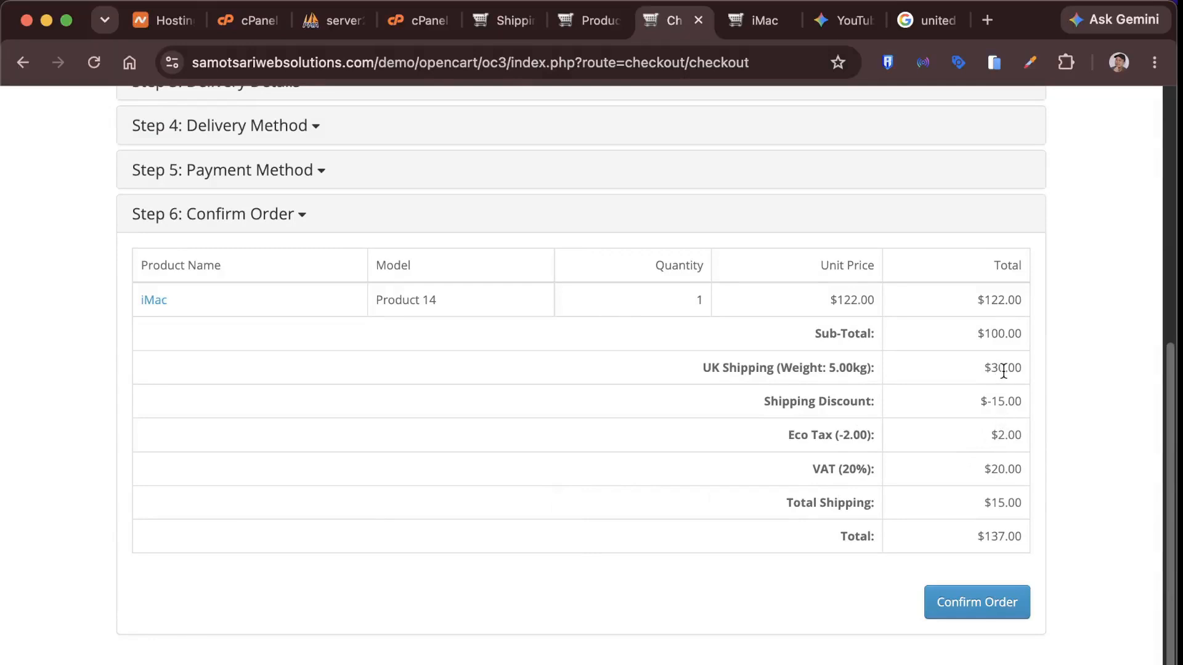
Compare the UK Shipping charge with the Shipping Discount line in the Confirm Order summary
left_click_drag(1025, 367, 986, 365)
left_click_drag(1020, 401, 1000, 401)
left_click(982, 405)
left_click_drag(992, 403, 1039, 402)
left_click(962, 407)
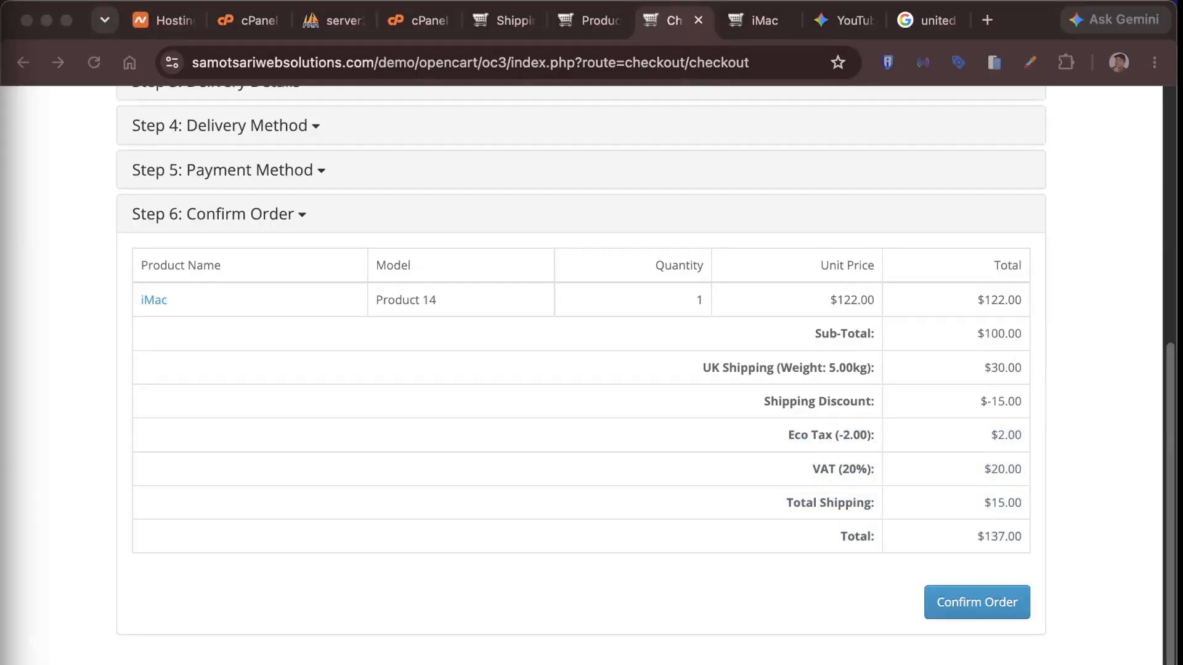
scroll(370, 557, "up", 3)
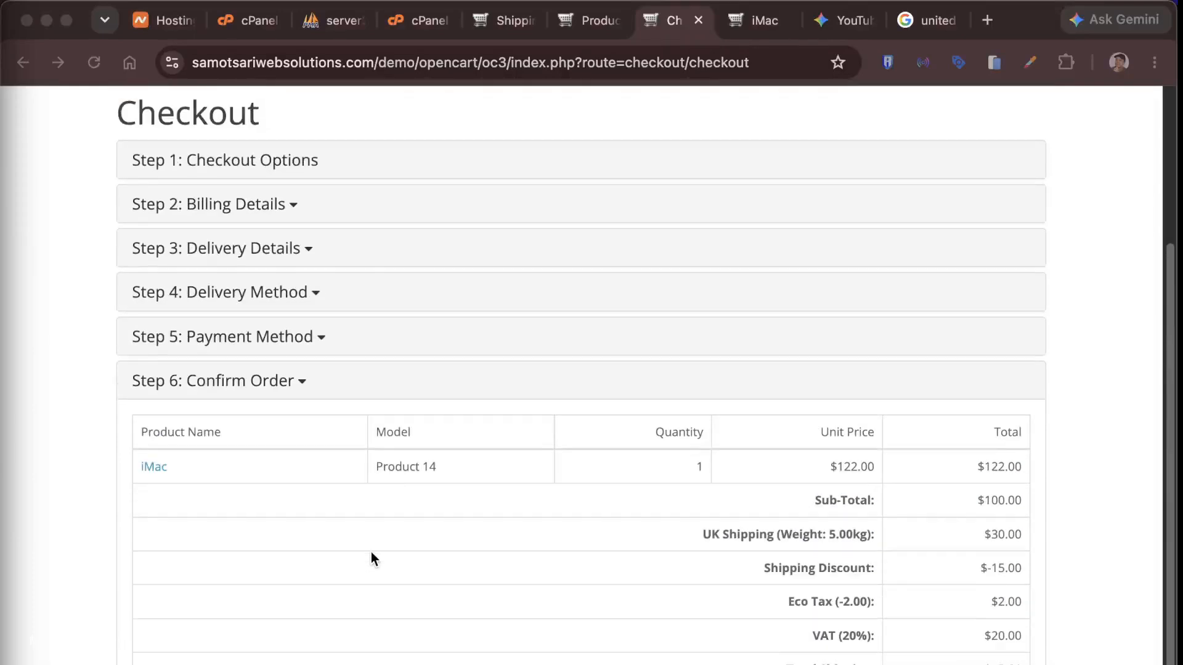